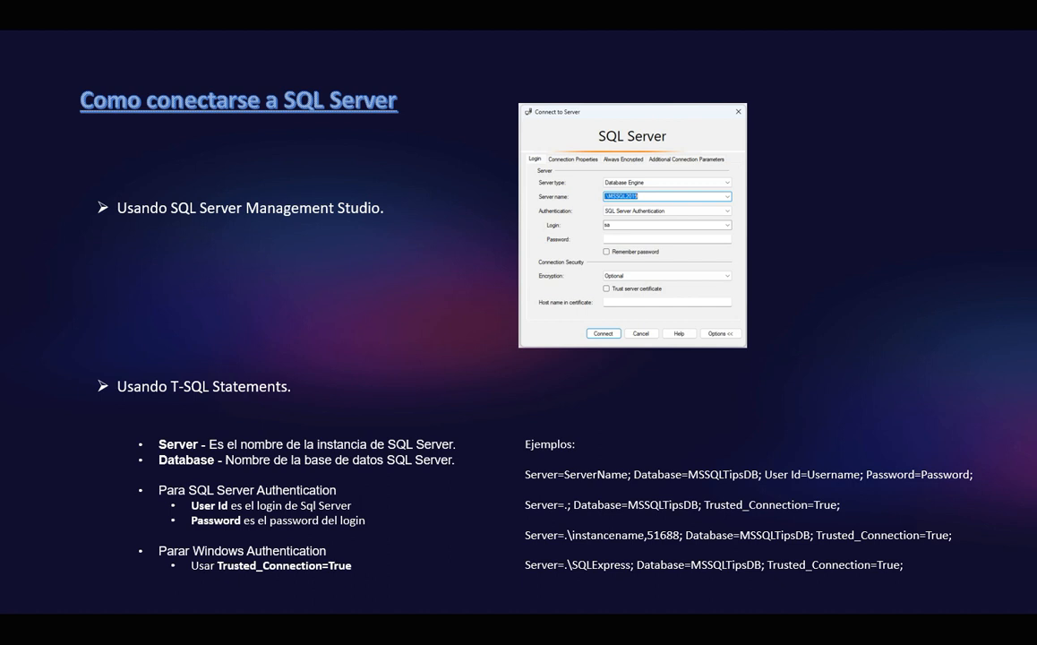
Advance to the 'Login, Usuarios y Permisos' slide and switch to SQL Server Management Studio.
key(Right)
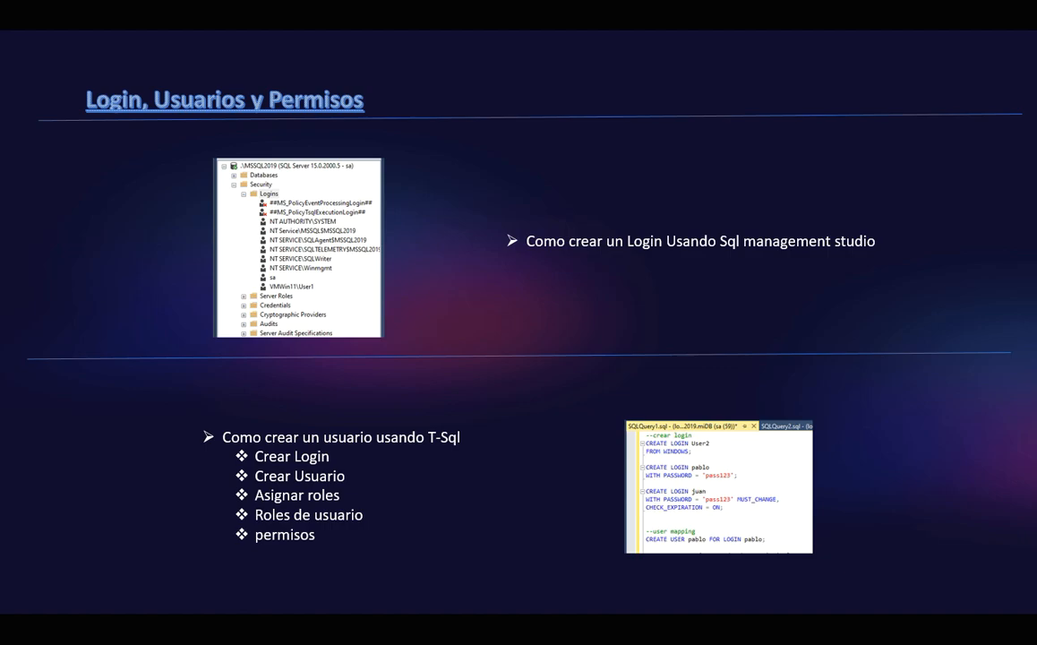
key(alt+Tab)
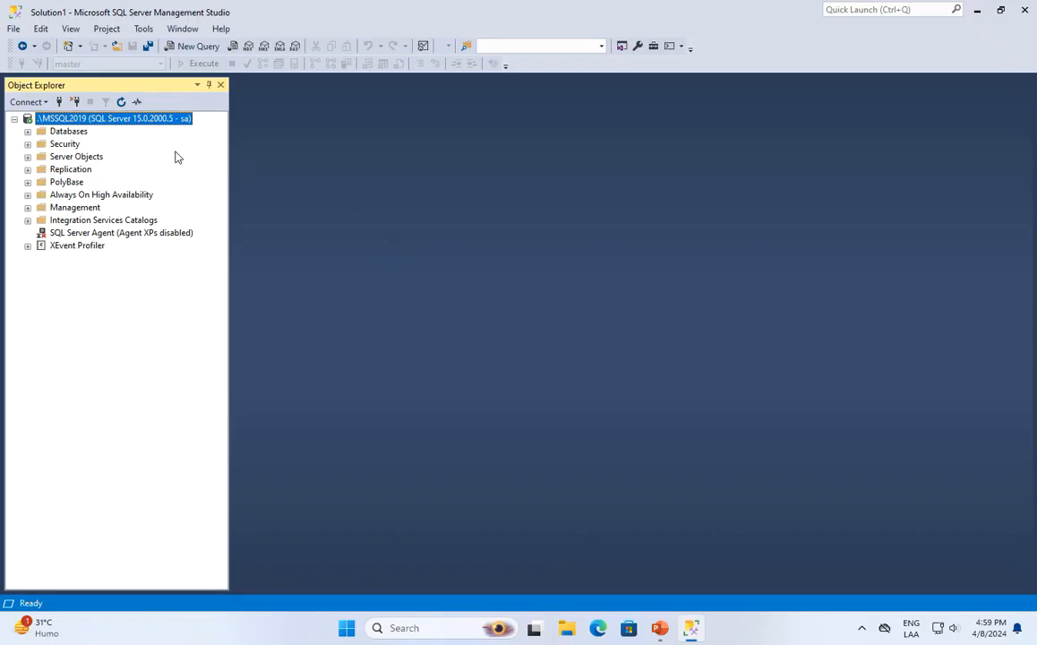
Expand Security > Logins to inspect the sa and VMWin11\User1 logins, then open Windows Settings.
click(28, 144)
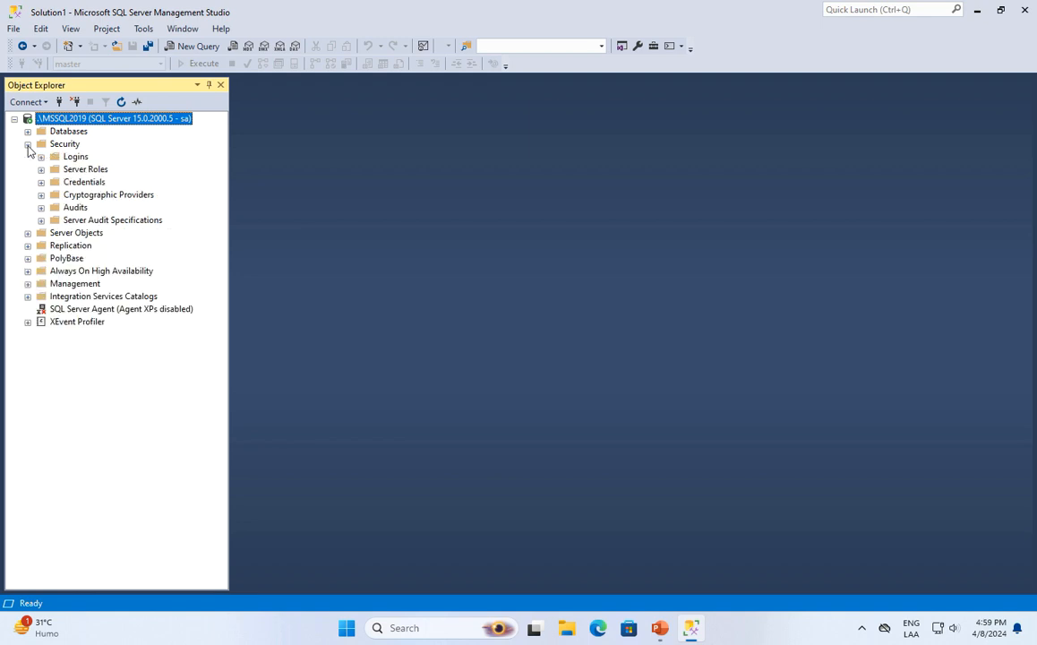
click(41, 158)
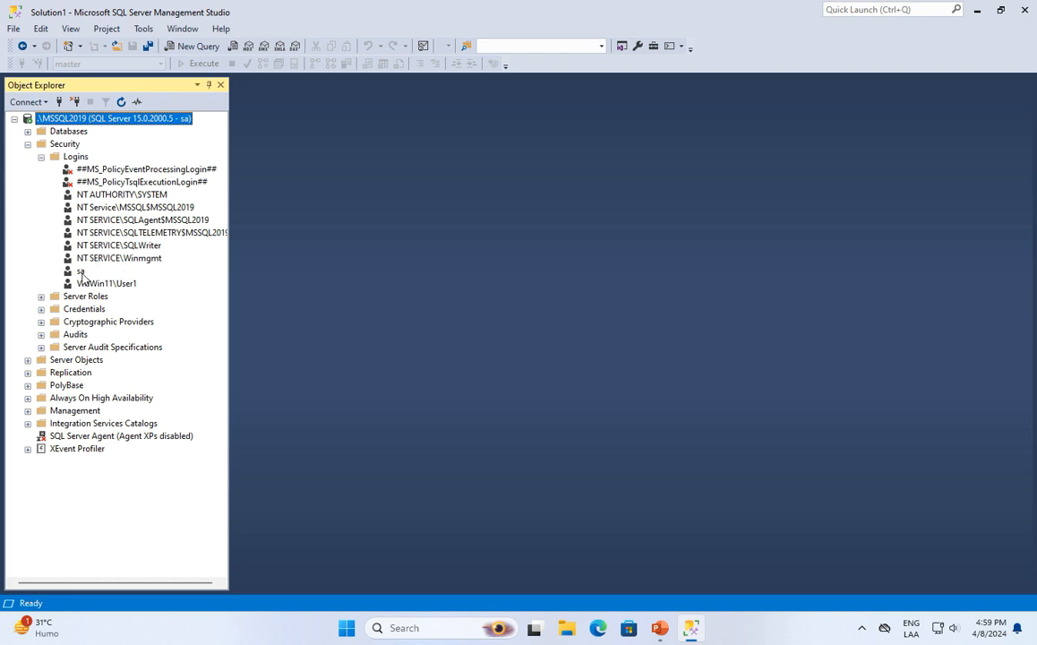
click(81, 272)
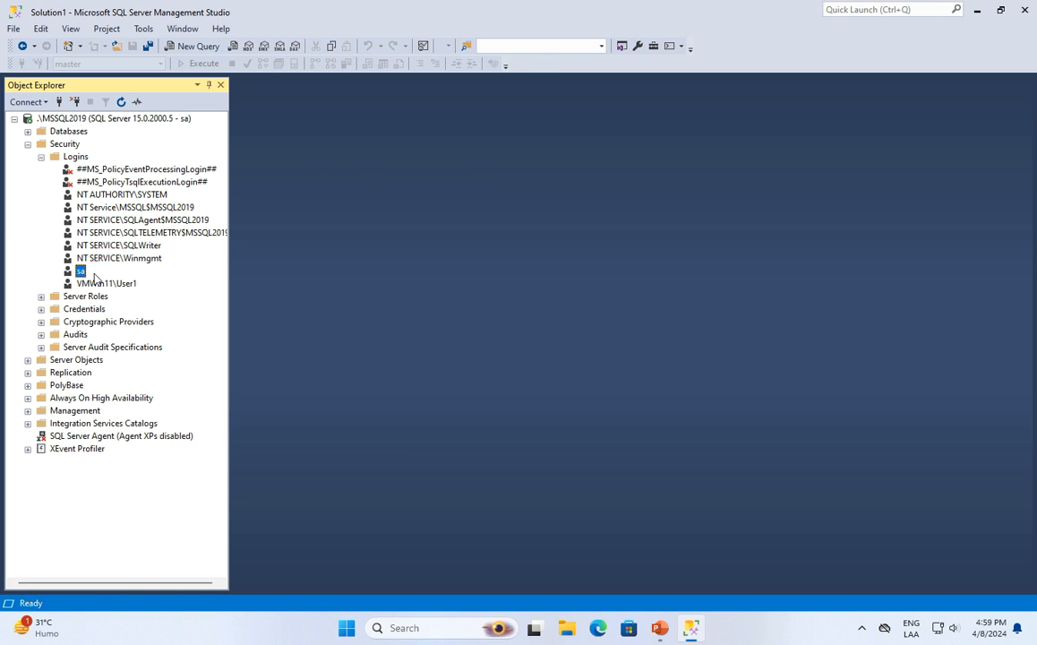
click(101, 284)
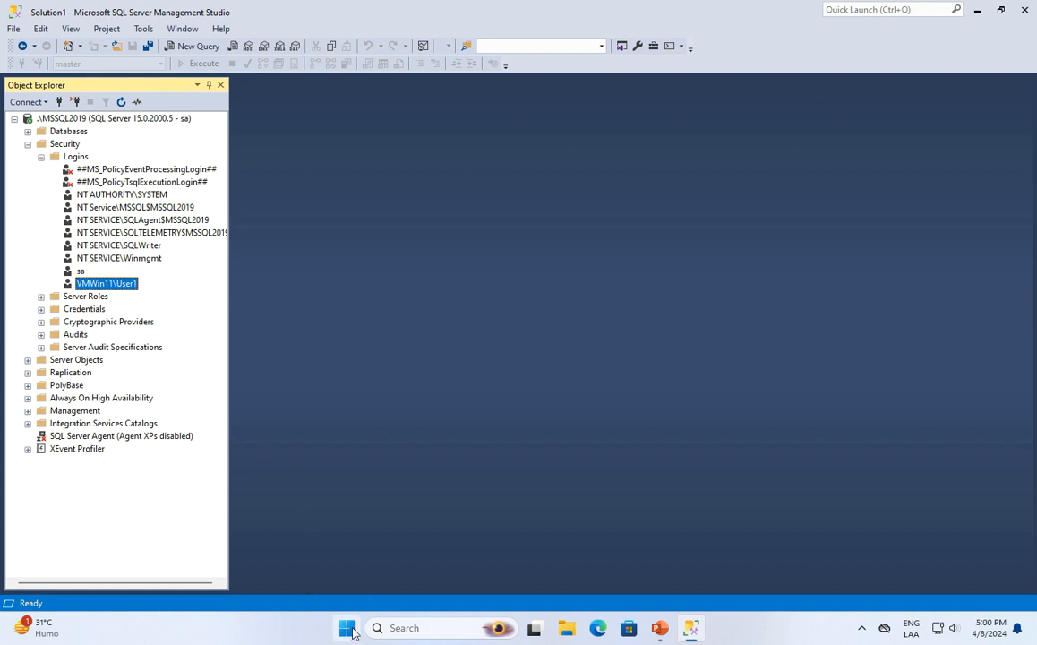
click(346, 627)
click(484, 279)
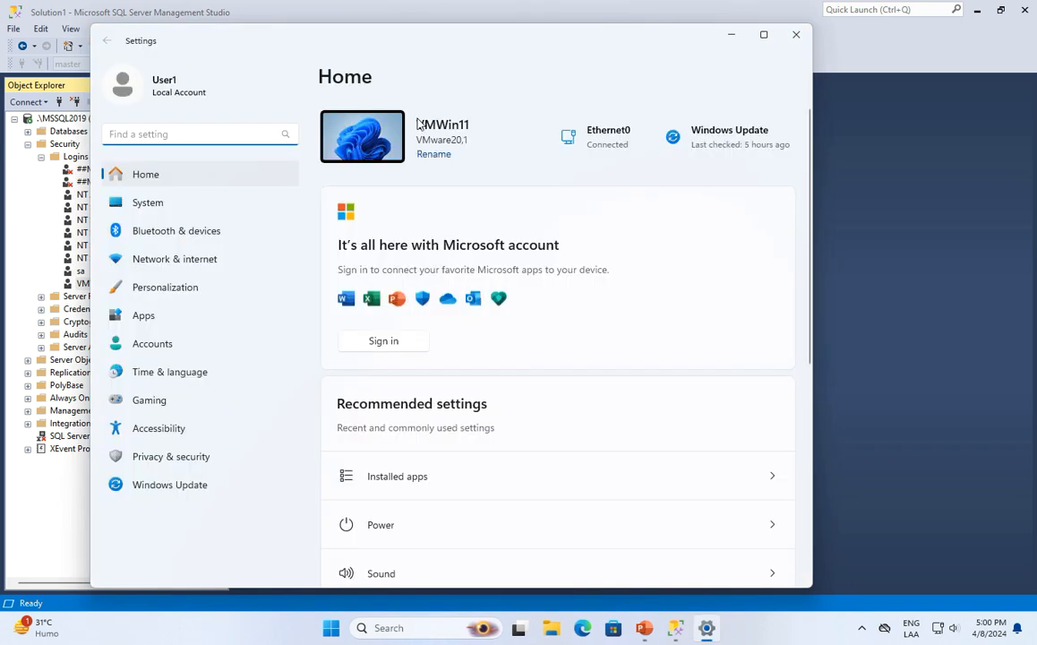
Check Accounts > Other users for the local User2 account, then close Settings.
click(144, 349)
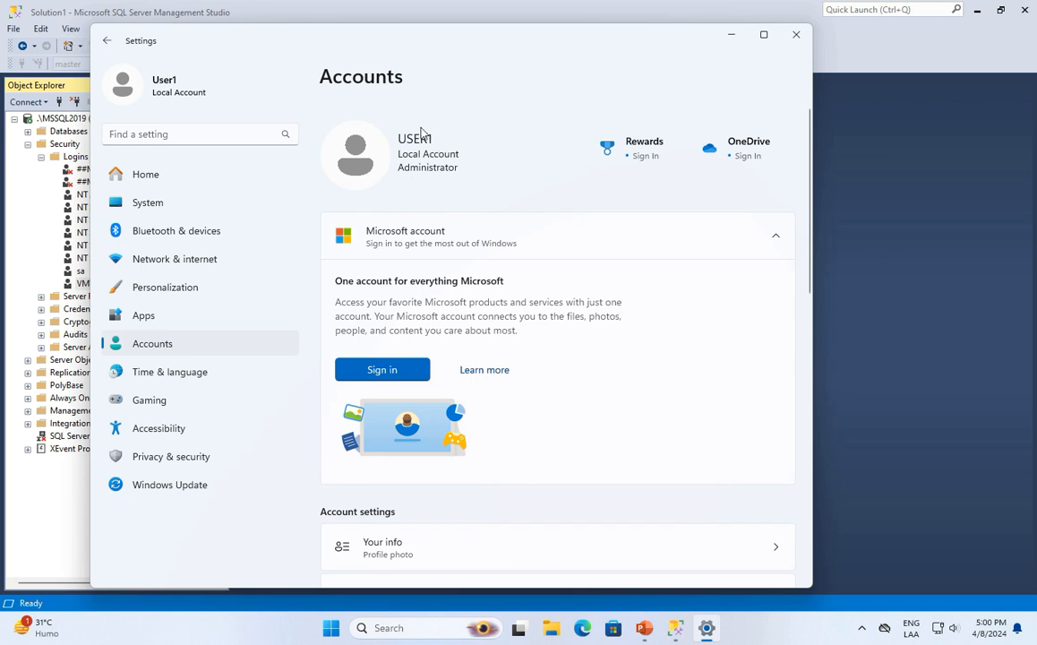
drag(431, 35, 523, 41)
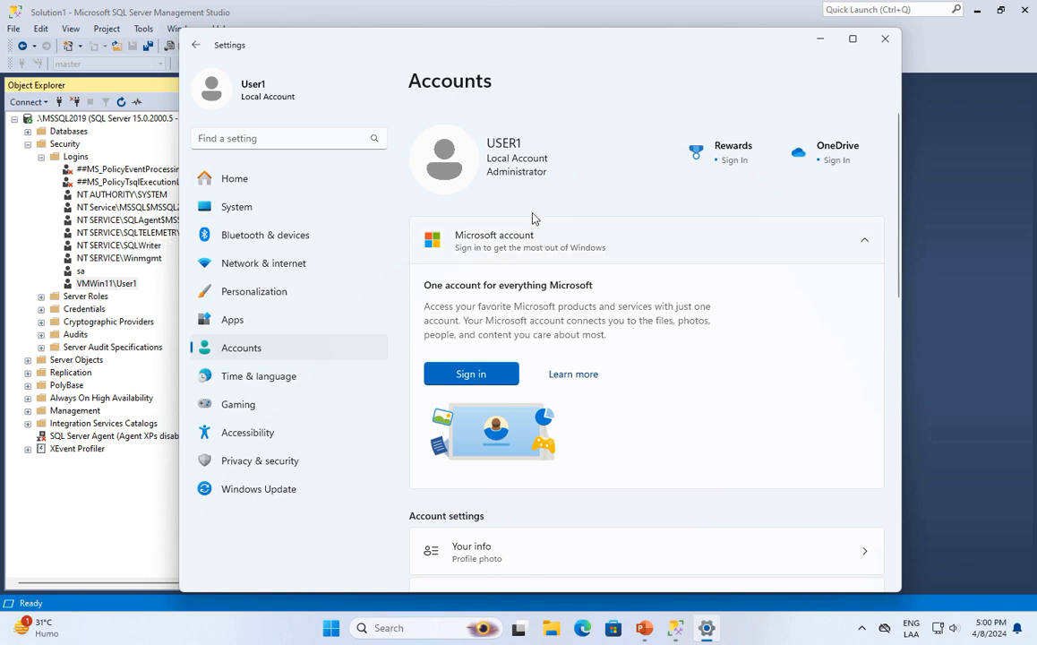
scroll(542, 224, down, 6)
scroll(528, 403, down, 3)
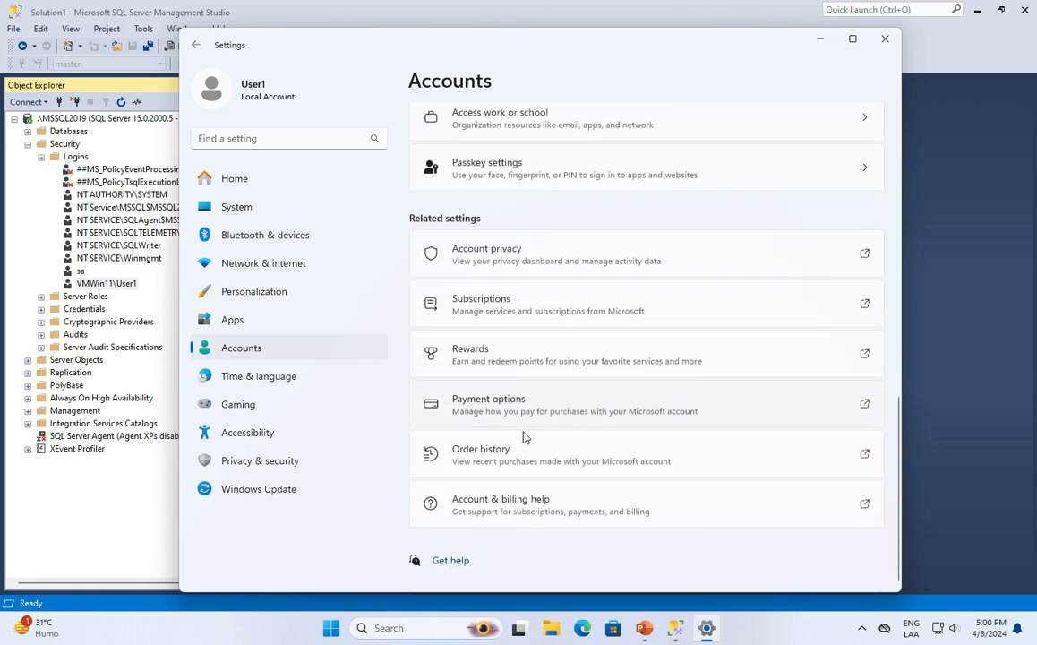
scroll(541, 266, up, 5)
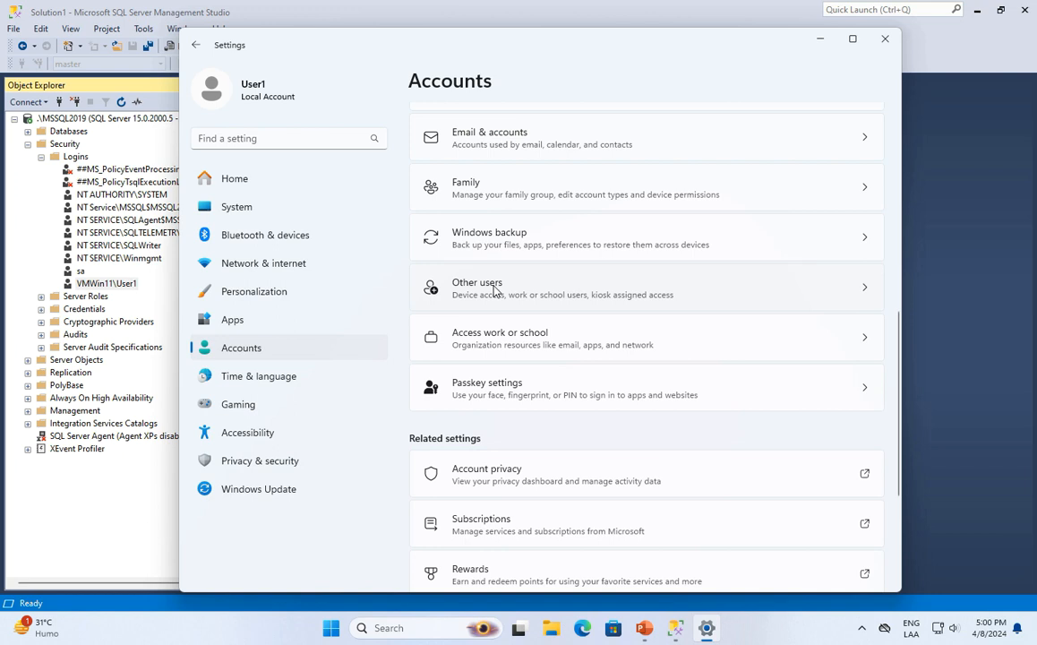
click(495, 291)
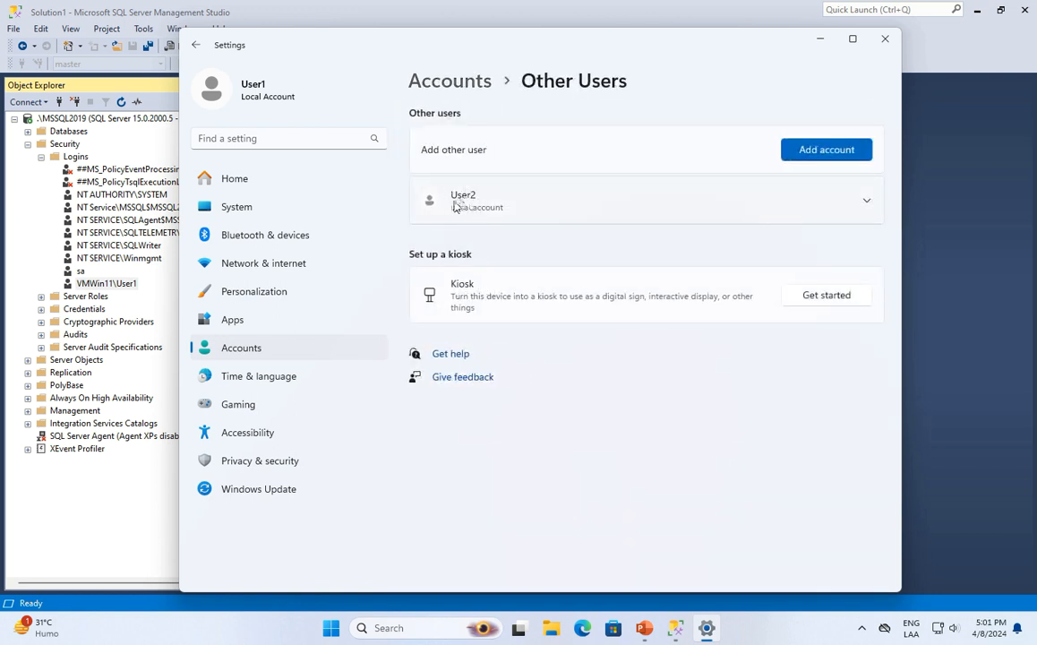
click(887, 40)
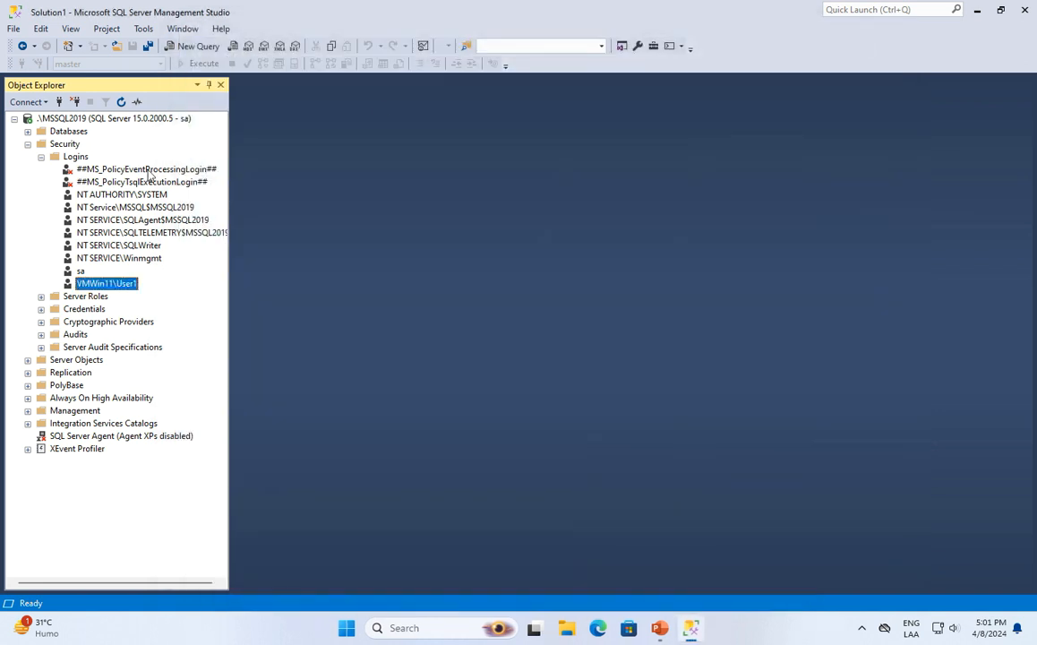
Open a New Login window from the Logins folder and clear the typed login name.
right_click(77, 159)
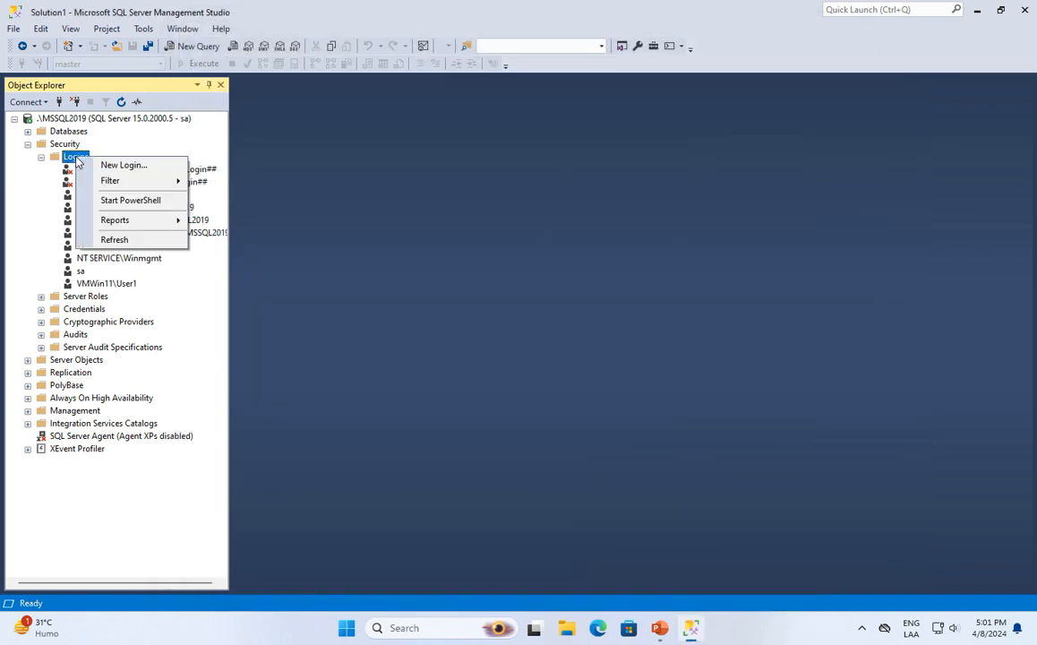
click(137, 167)
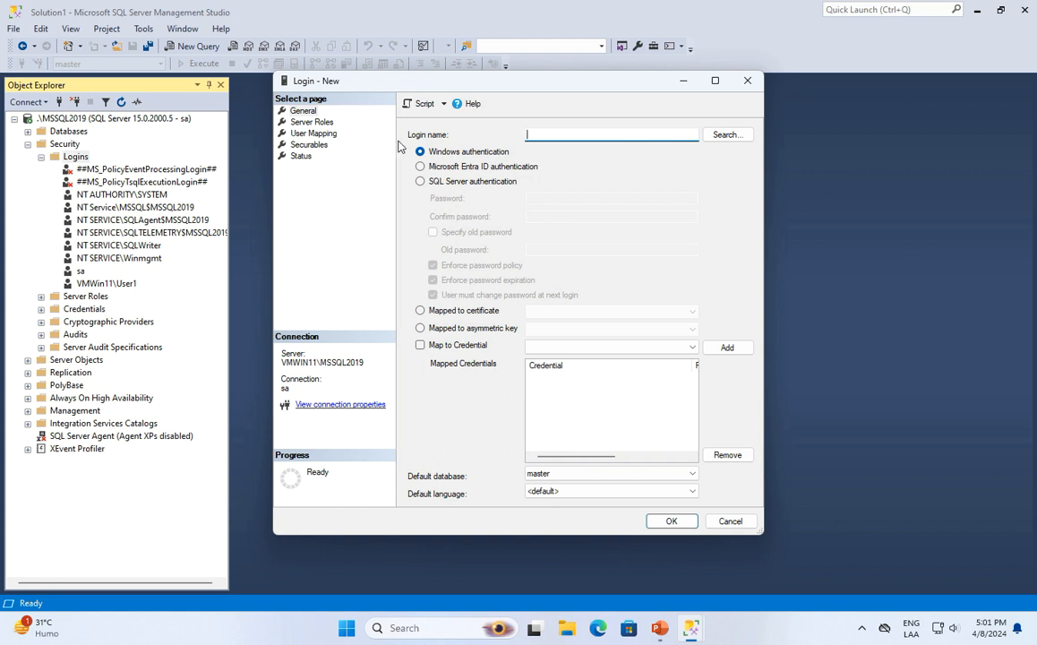
text(user2)
key(ctrl+a)
key(BackSpace)
Resolve 'user2' to the Windows account VMWIN11\User2 and use it as the login name.
click(727, 136)
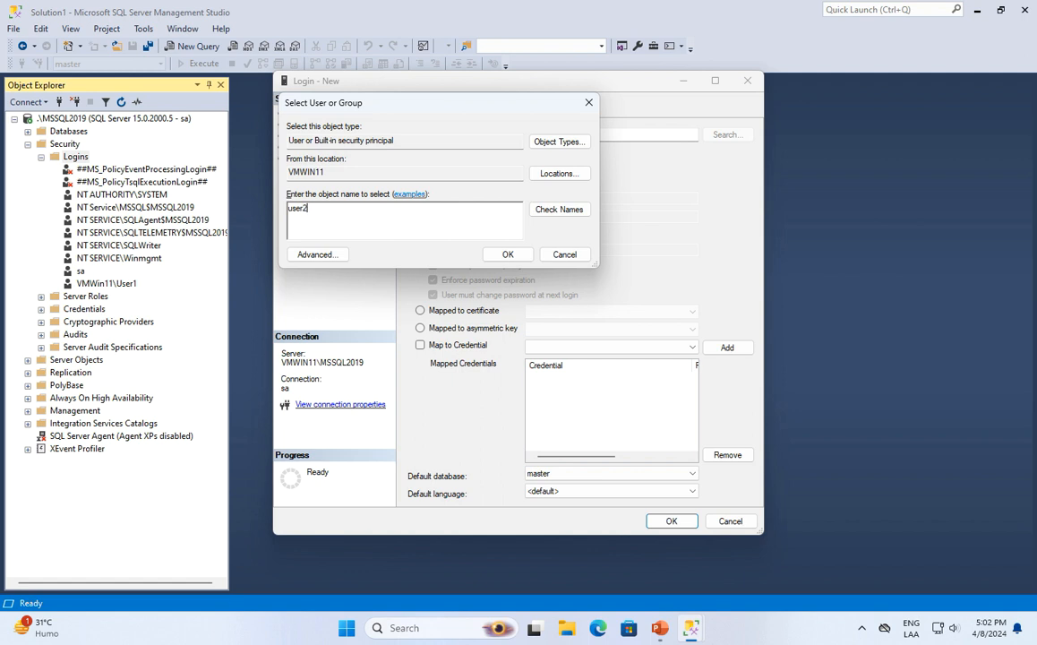
text(user2)
click(561, 210)
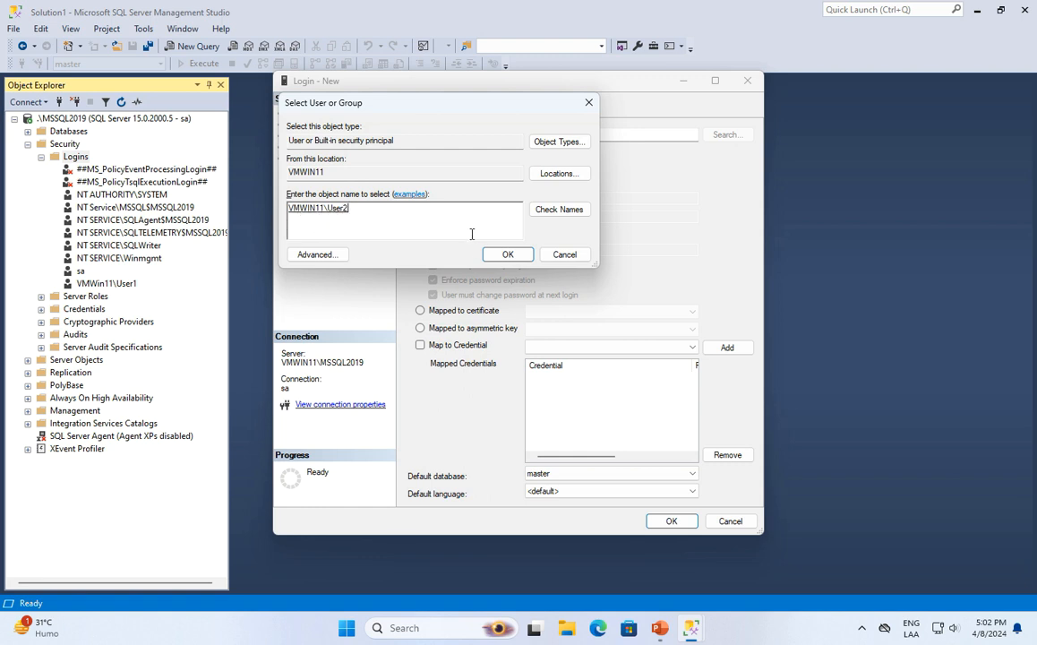
click(507, 255)
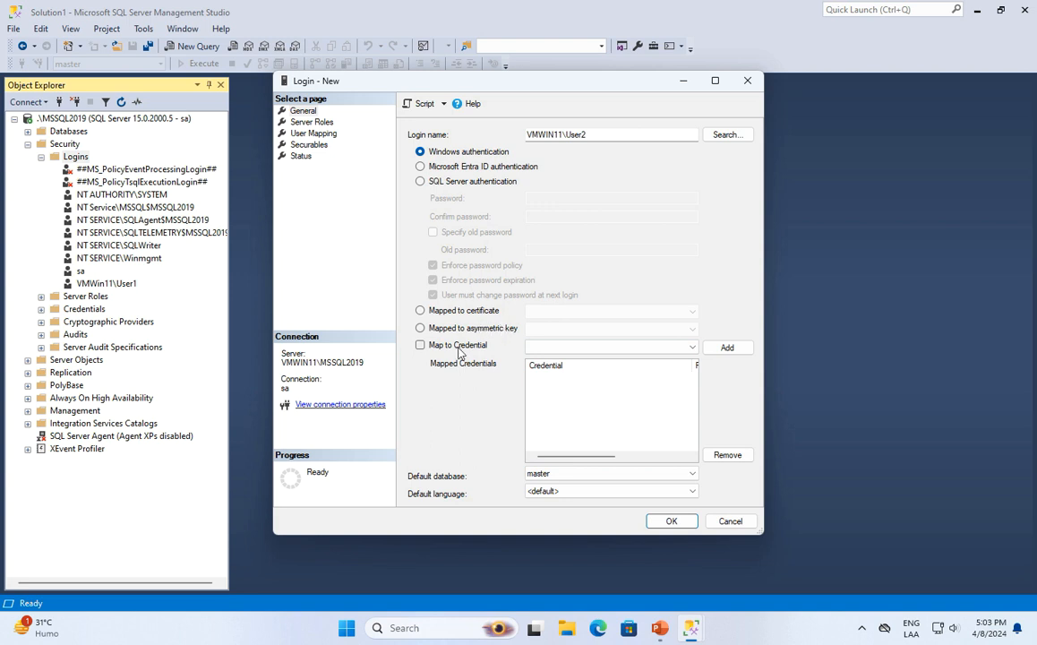
Set miDB as the default database and view the Server Roles page.
click(602, 475)
click(540, 495)
click(328, 125)
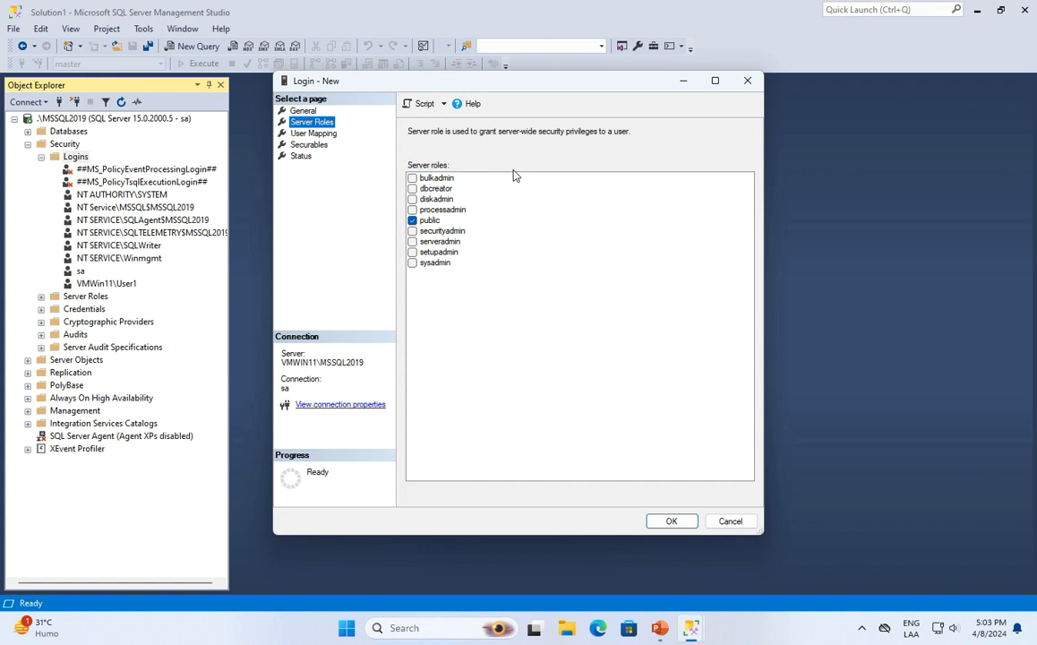
click(412, 263)
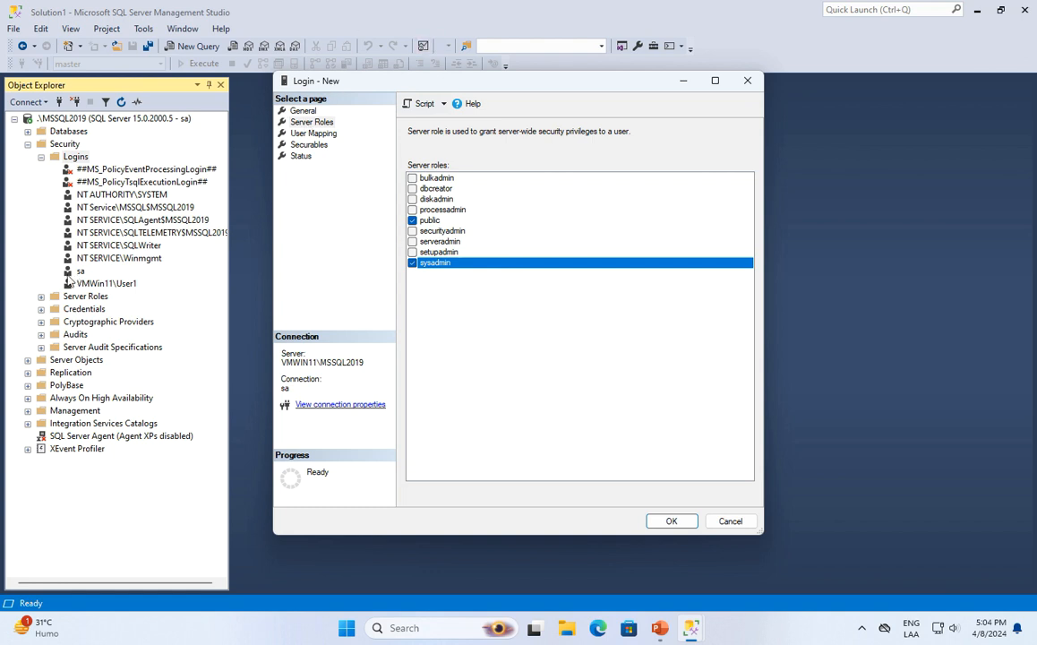
click(417, 264)
Map the login to miDB and grant it the db_datareader and db_datawriter roles.
click(328, 134)
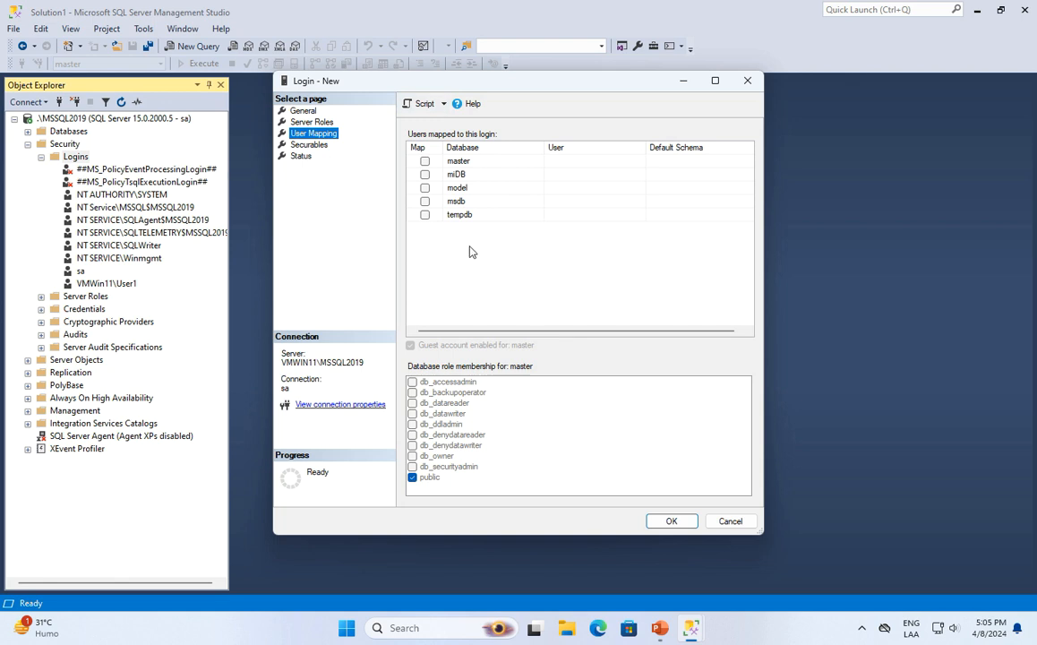
click(425, 175)
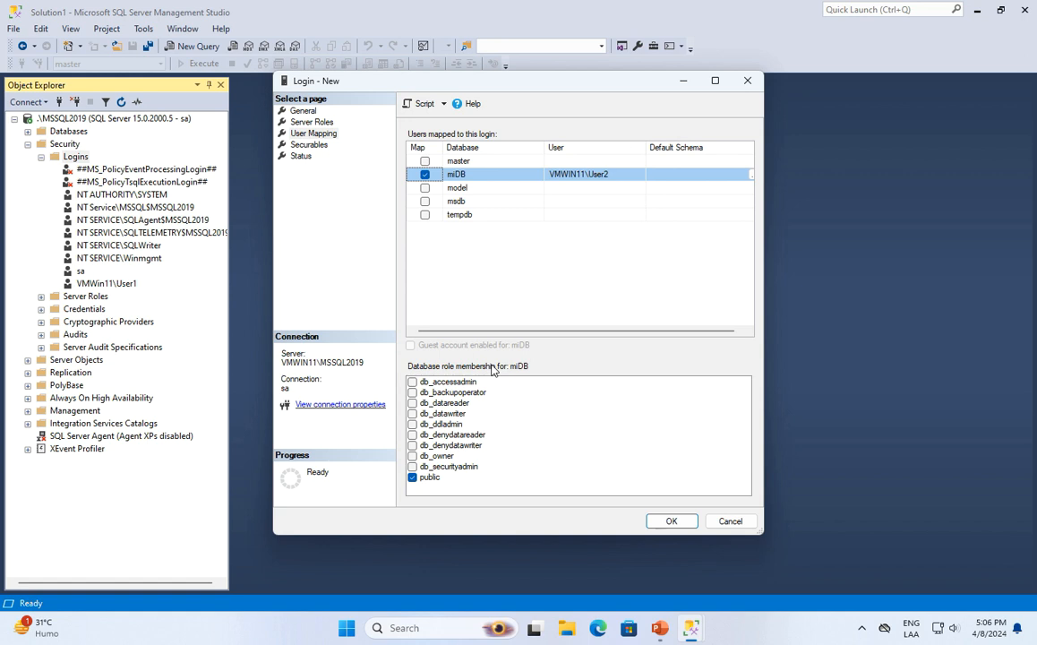
click(413, 404)
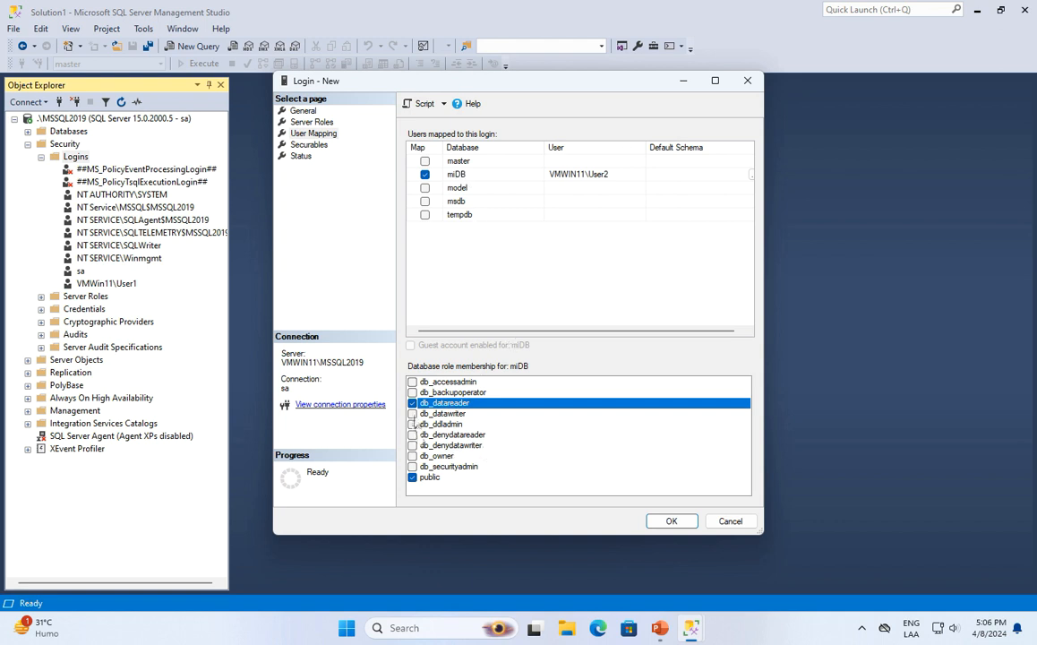
click(414, 414)
click(413, 414)
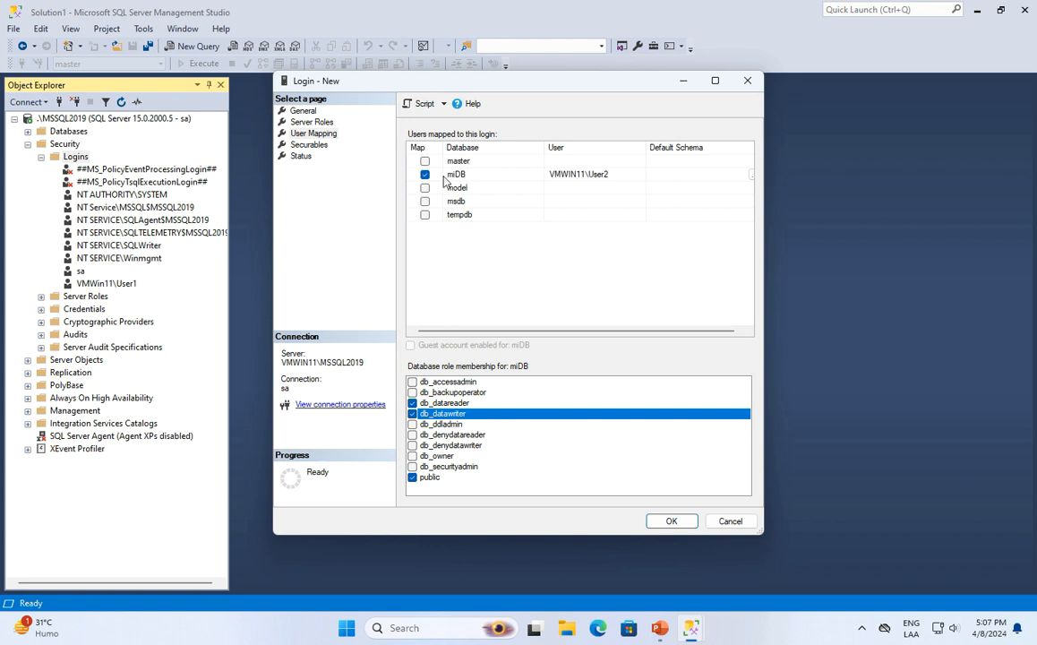
click(492, 176)
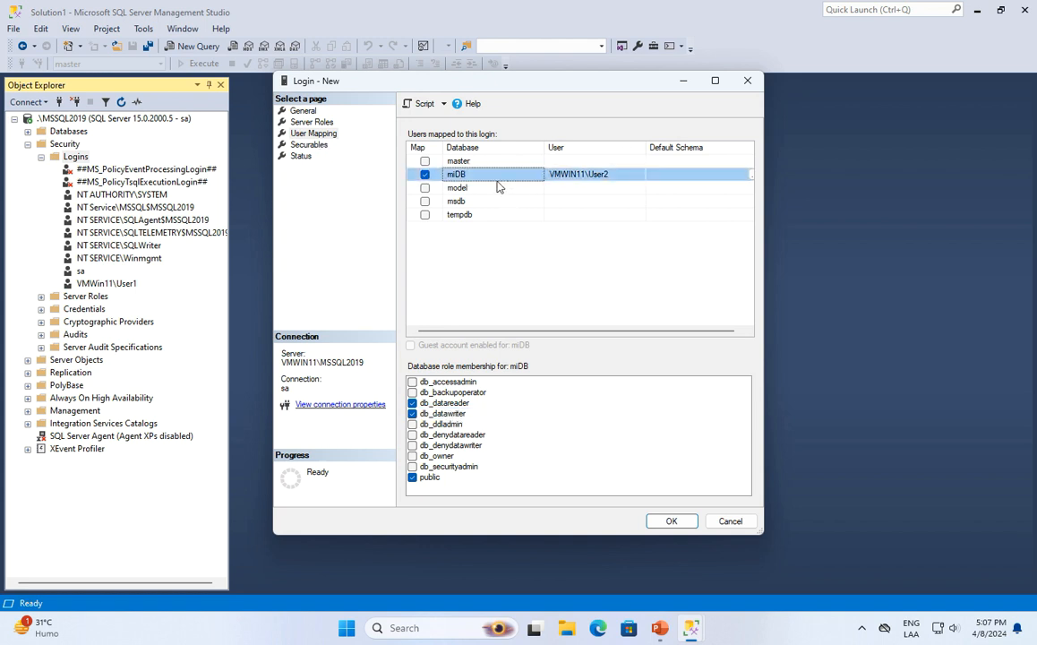
Review the Securables page of the new VMWIN11\User2 login.
click(309, 145)
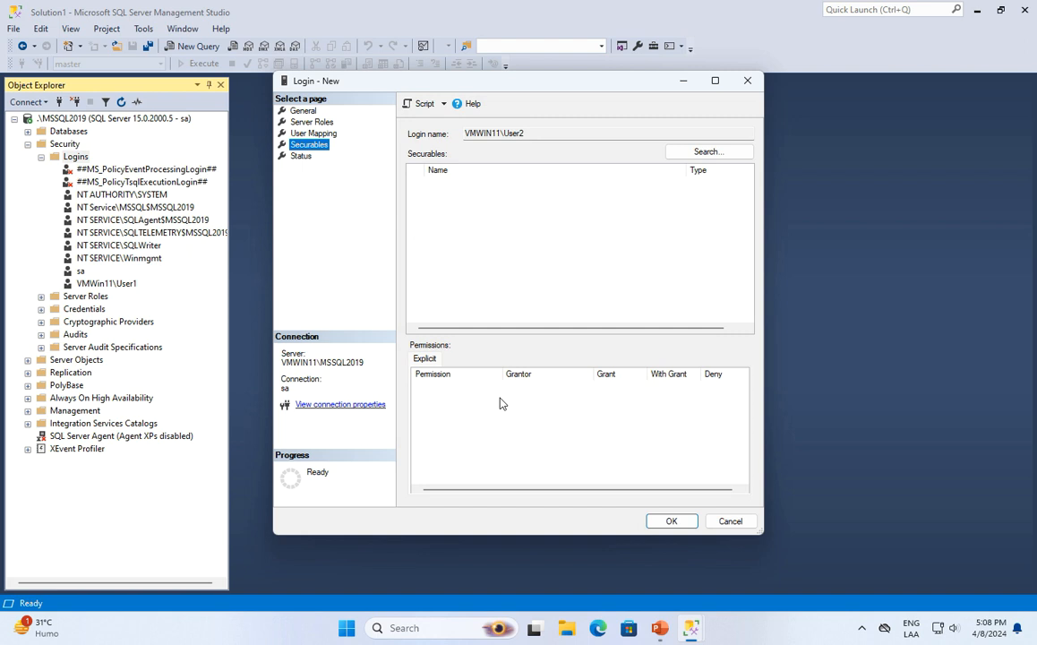
Confirm connect is granted and the login enabled on Status, then create VMWIN11\User2.
click(302, 157)
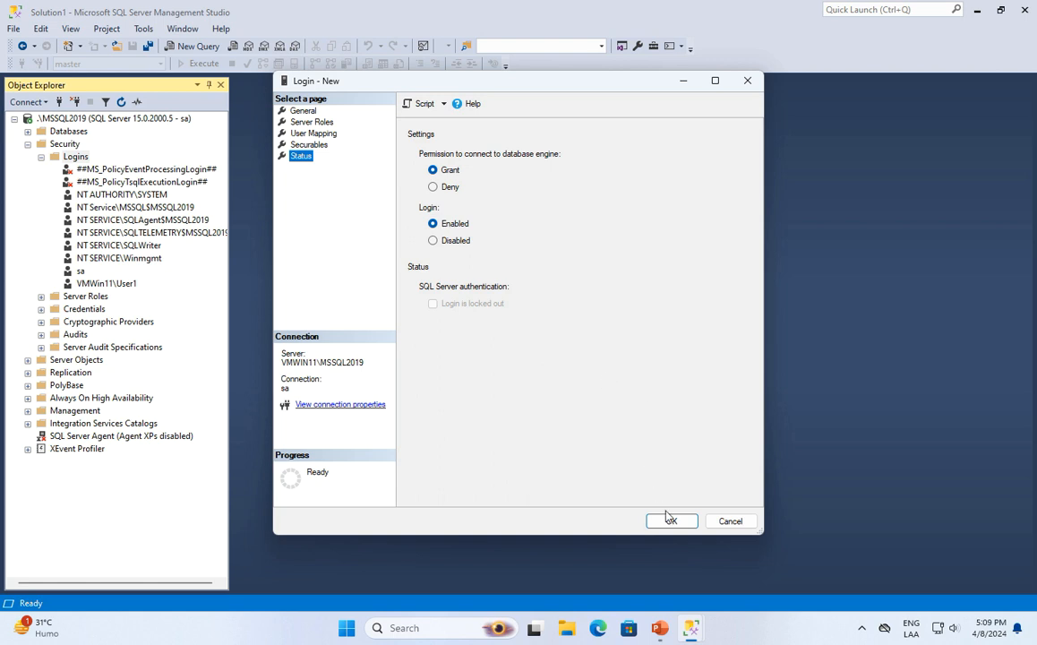
click(670, 521)
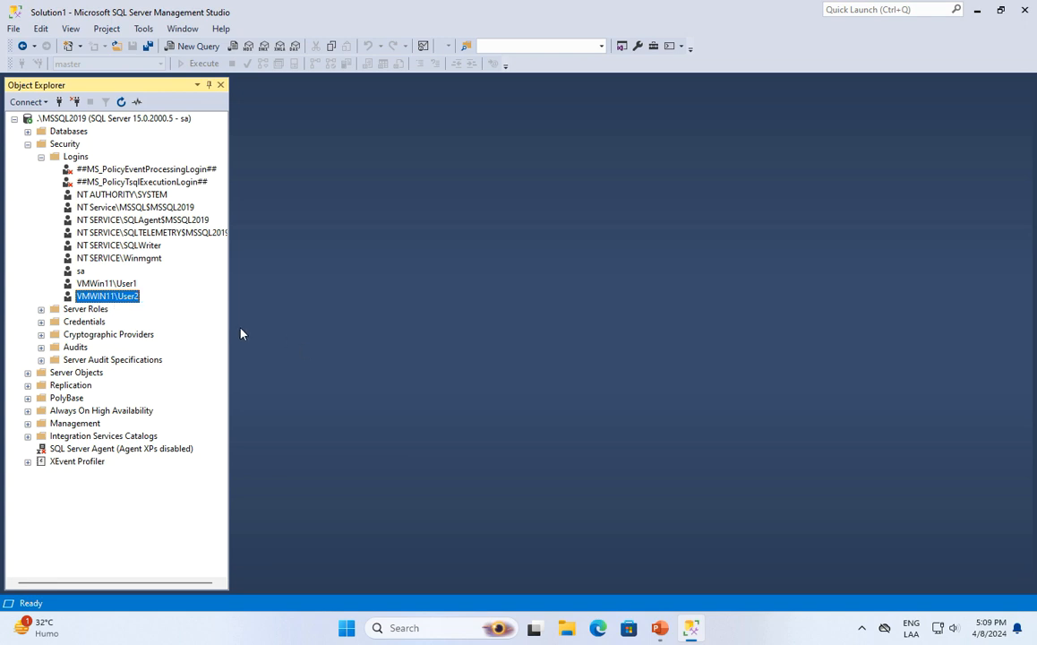
click(345, 632)
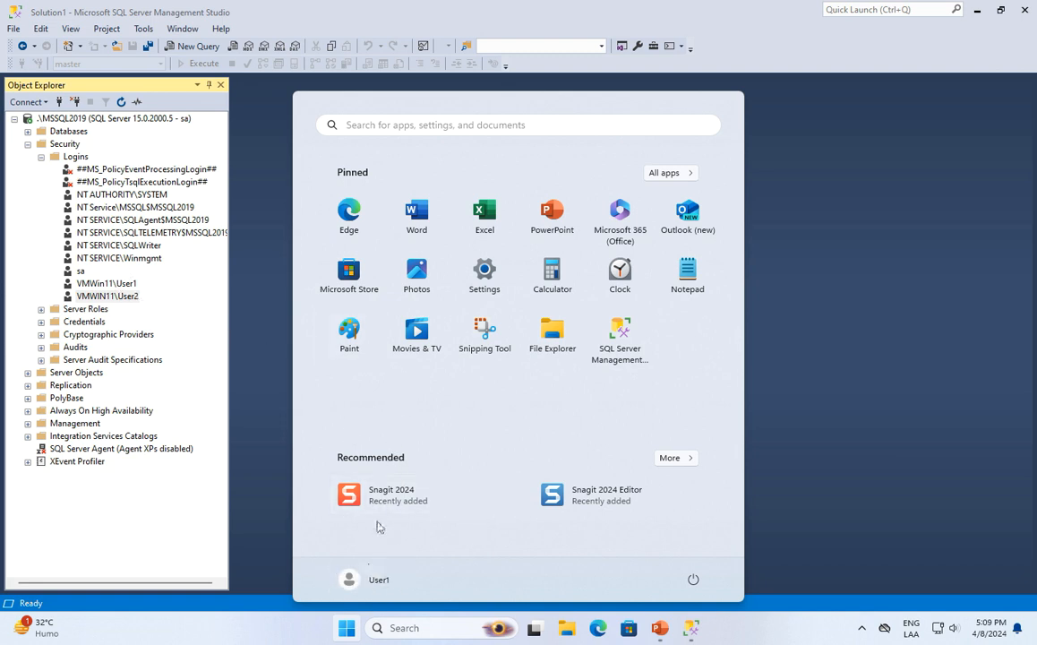
key(Escape)
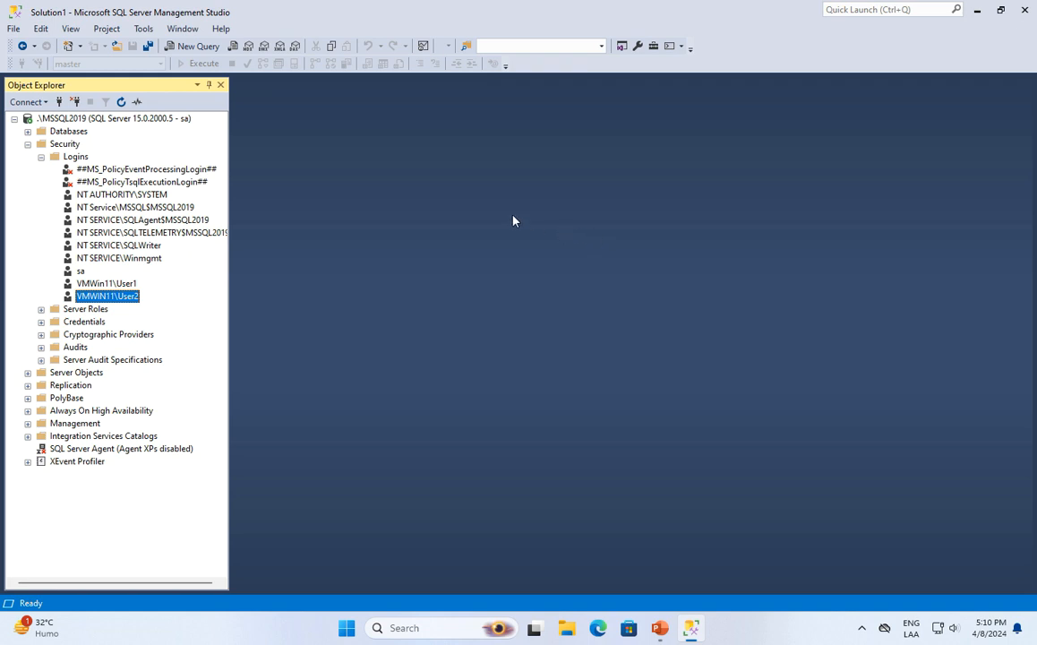
click(79, 158)
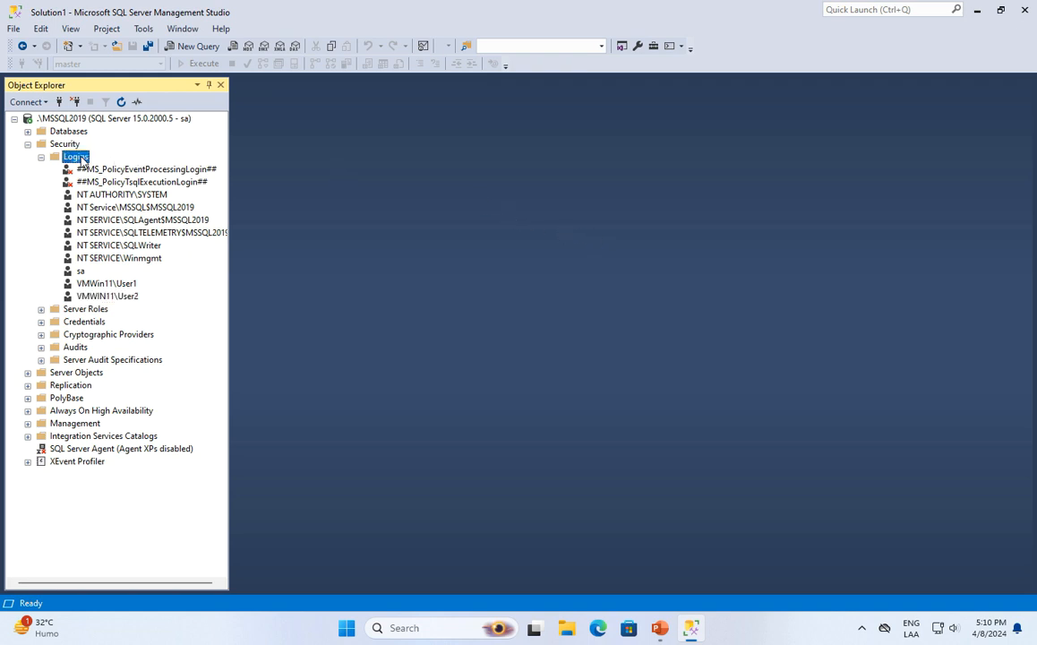
Start a new login named UserLocal with SQL Server authentication and enter its password.
right_click(79, 158)
click(134, 164)
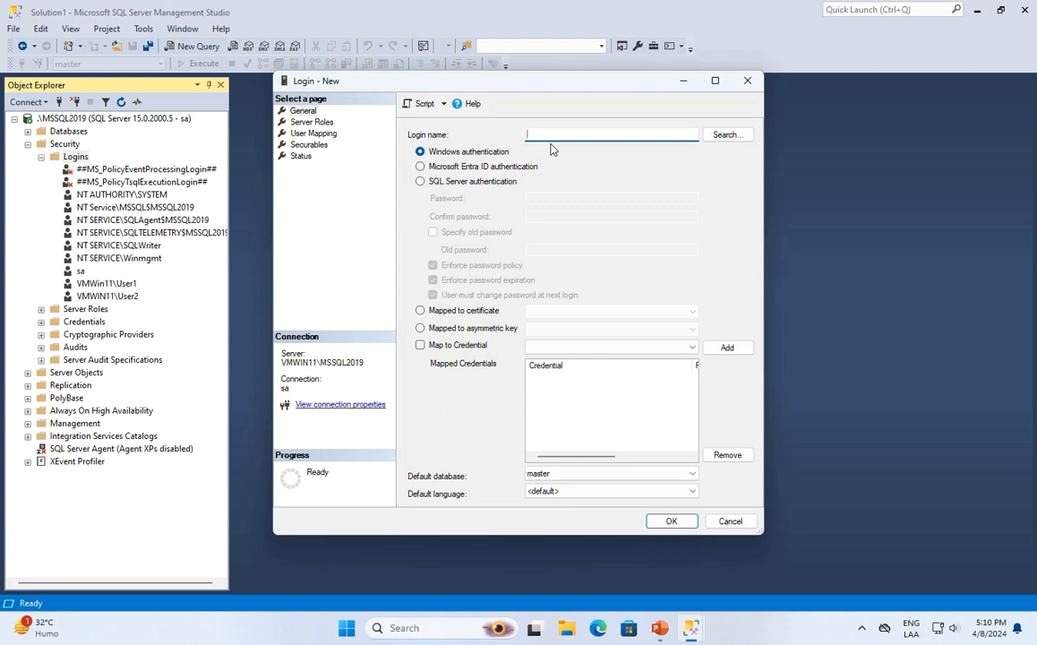
text(UserLocal)
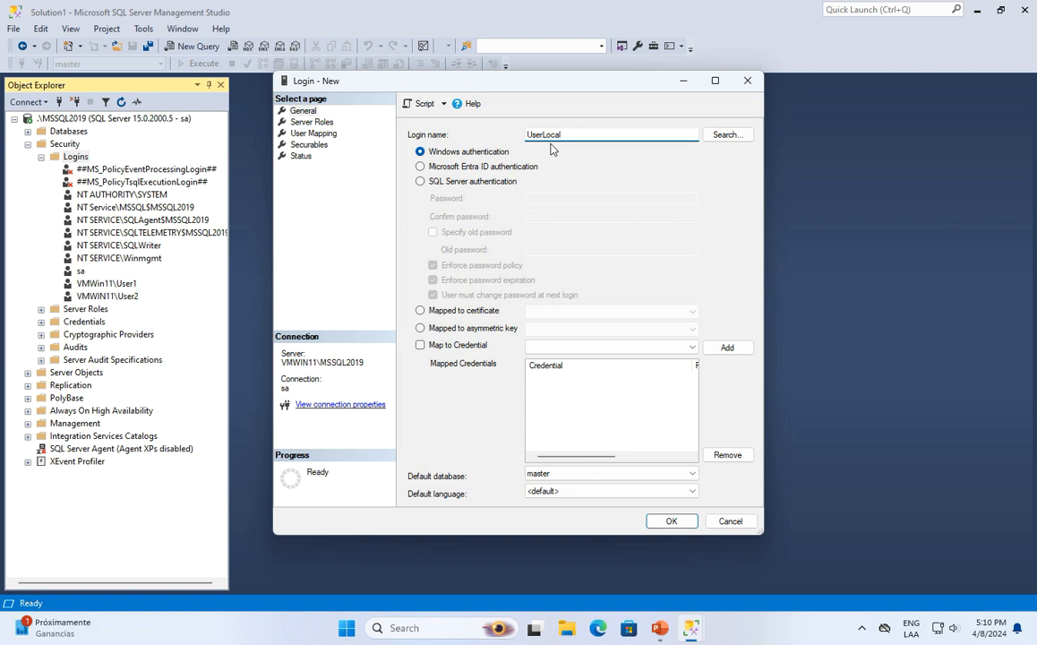
click(420, 182)
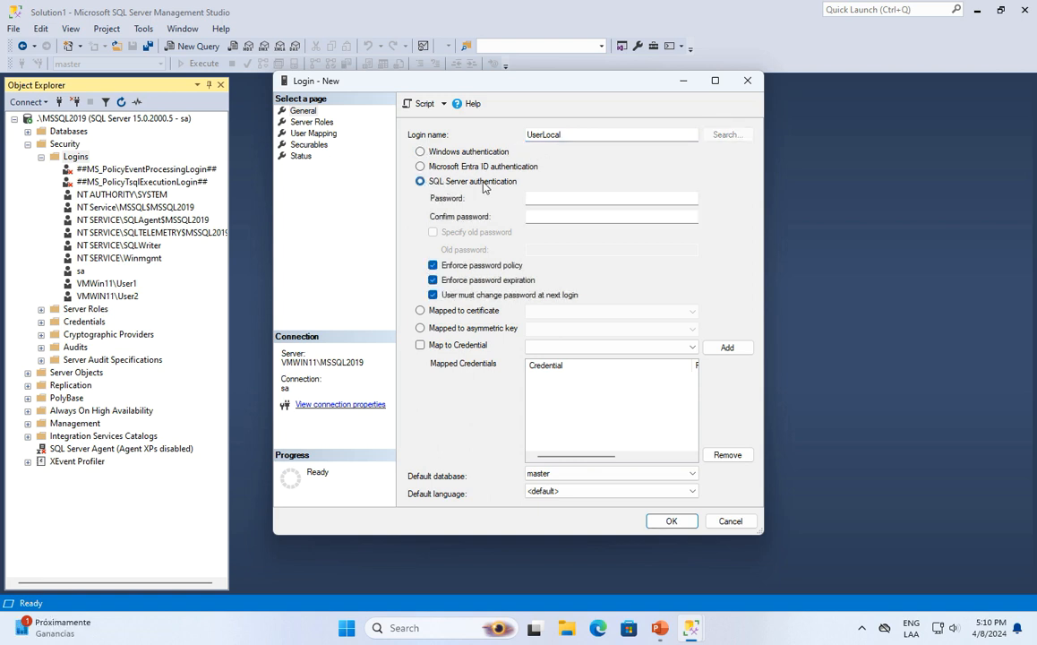
text(Pas)
click(554, 217)
text(Pas)
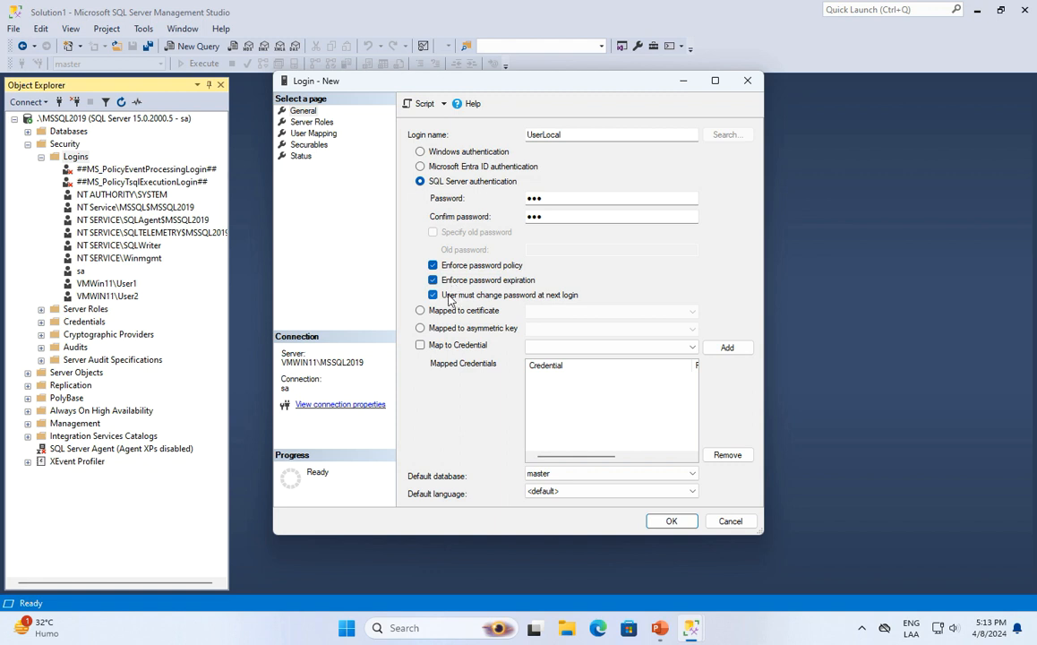
Keep the forced password change at next login enabled and set default database miDB.
click(447, 297)
click(434, 295)
click(581, 477)
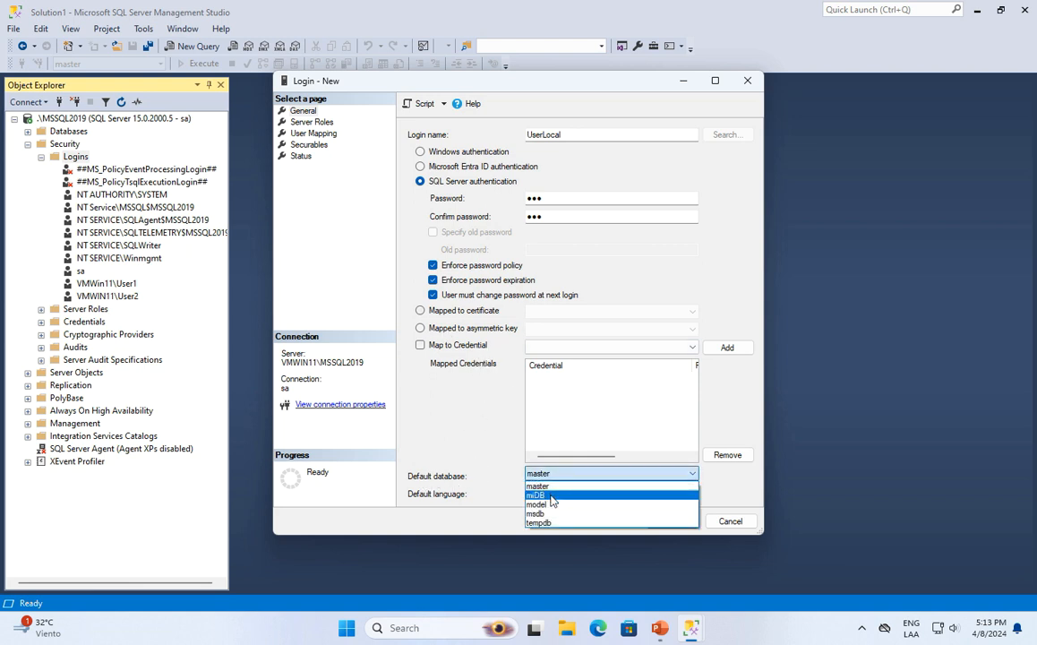
click(552, 498)
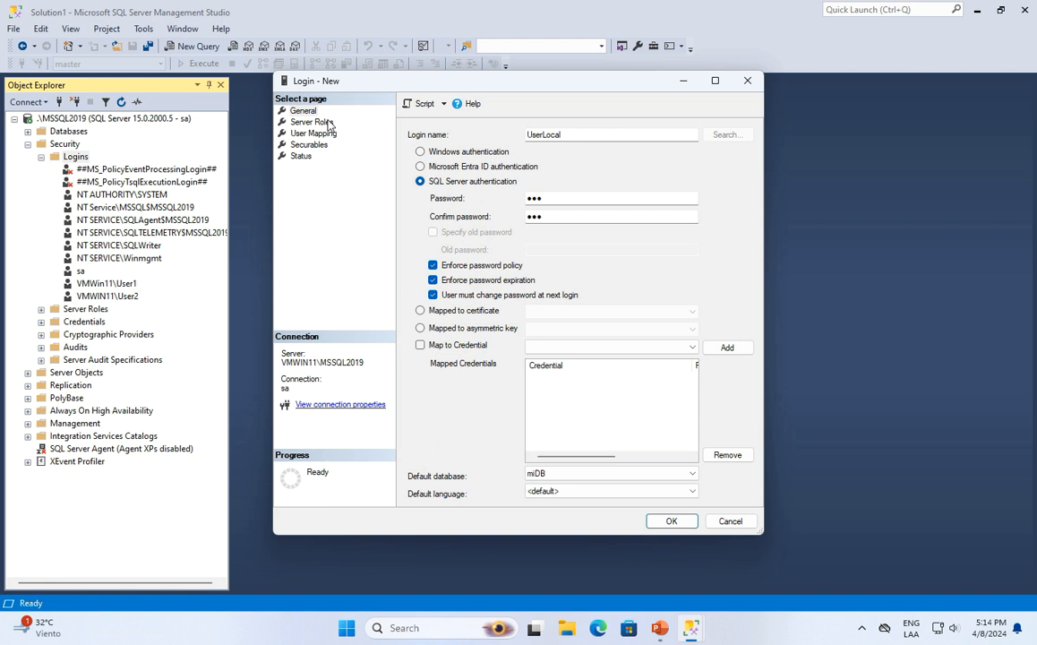
Map UserLocal to miDB with the db_datareader role.
click(327, 123)
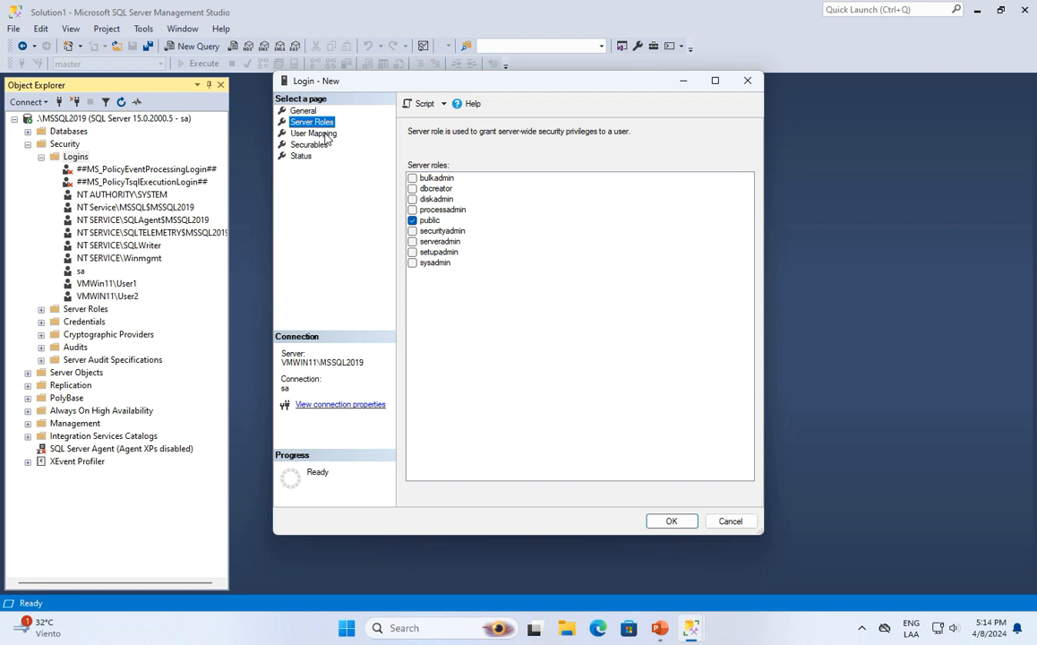
click(322, 133)
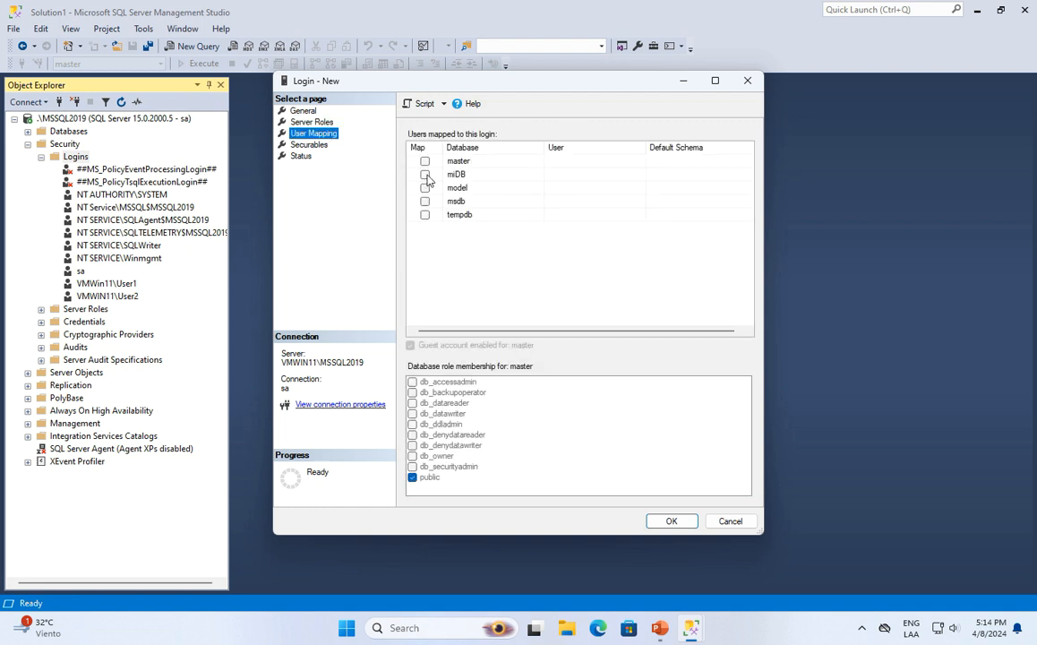
click(425, 174)
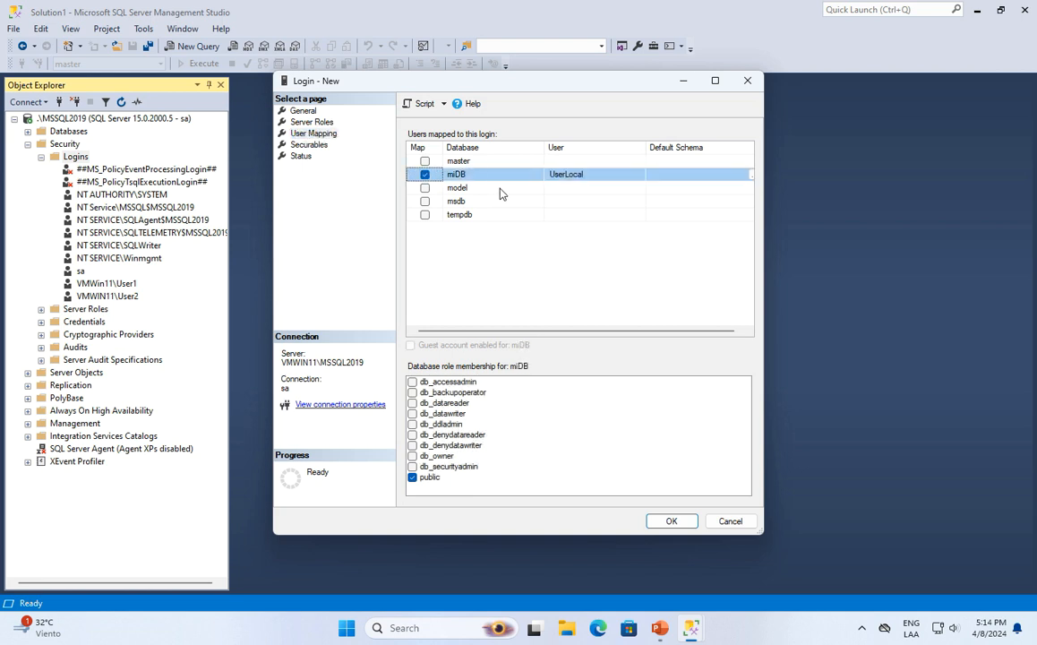
click(412, 404)
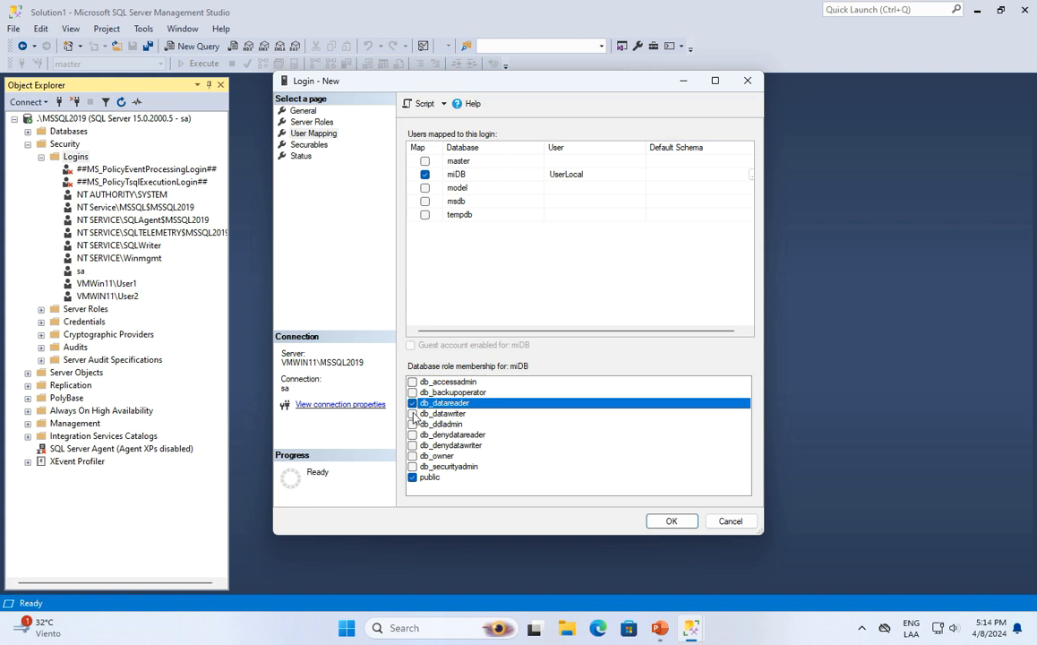
Review the Securables and Status pages, then create the UserLocal login.
click(310, 145)
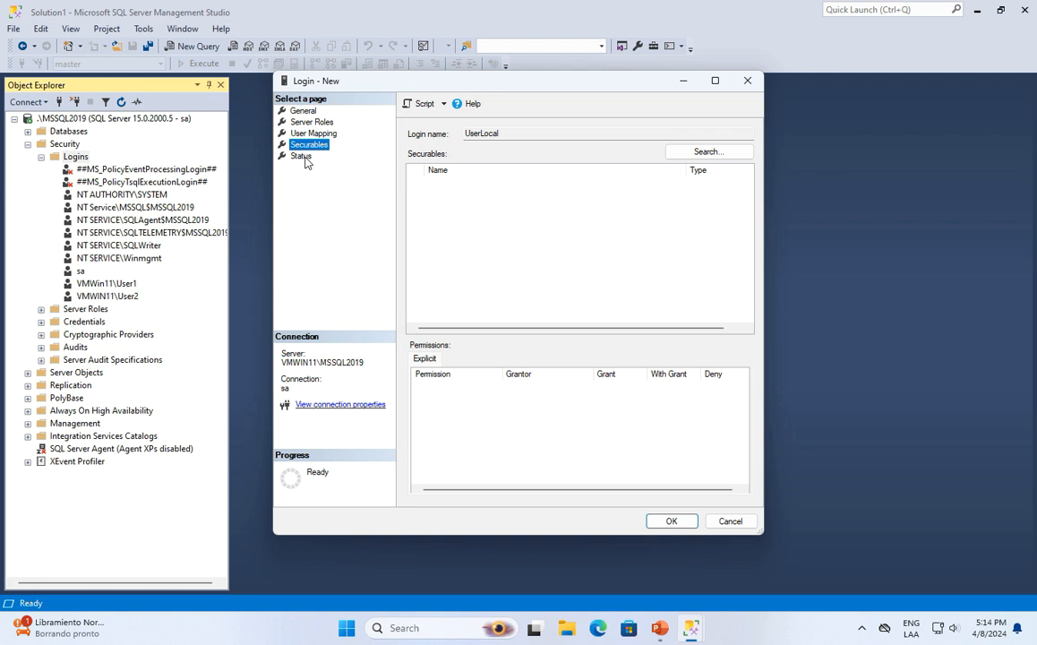
click(302, 157)
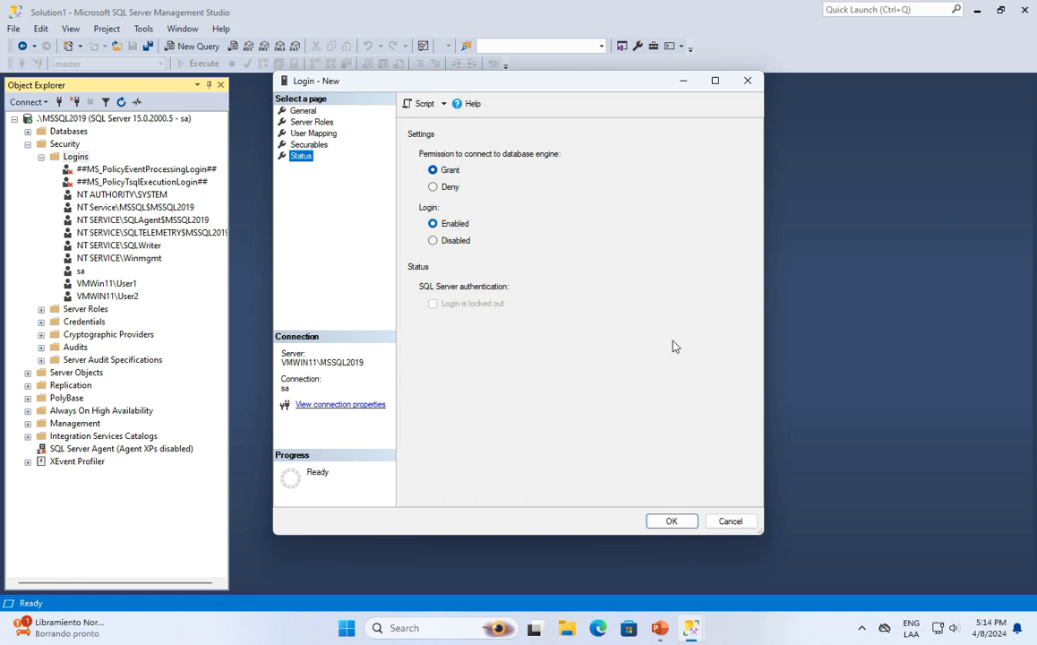
click(671, 522)
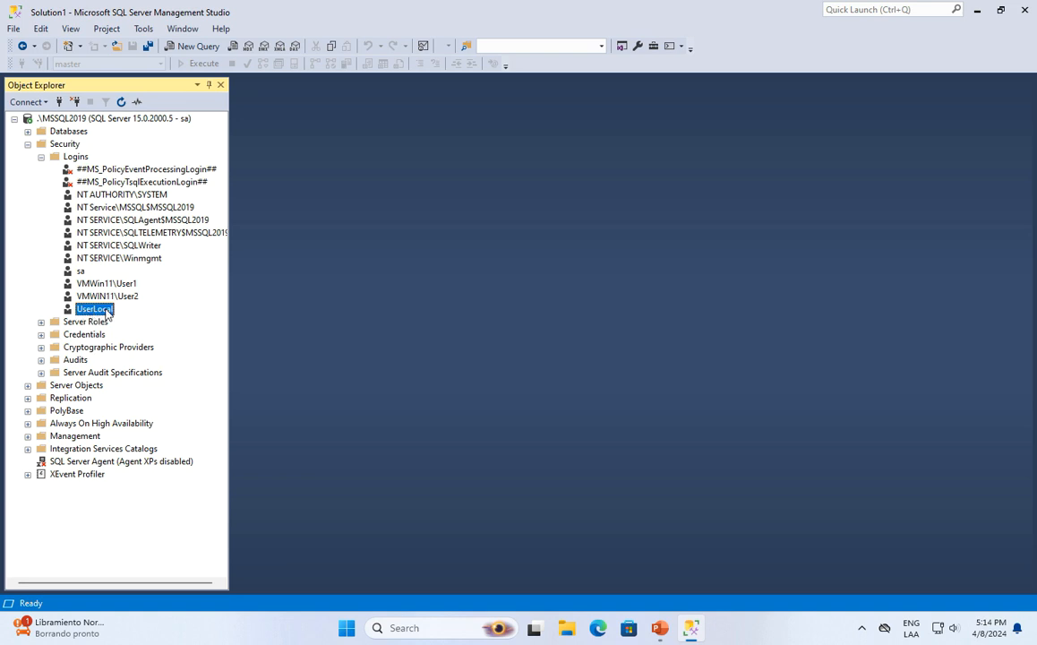
Review the server logins sa, UserLocal, VMWin11\User1 and VMWIN11\User2 in Object Explorer.
click(80, 270)
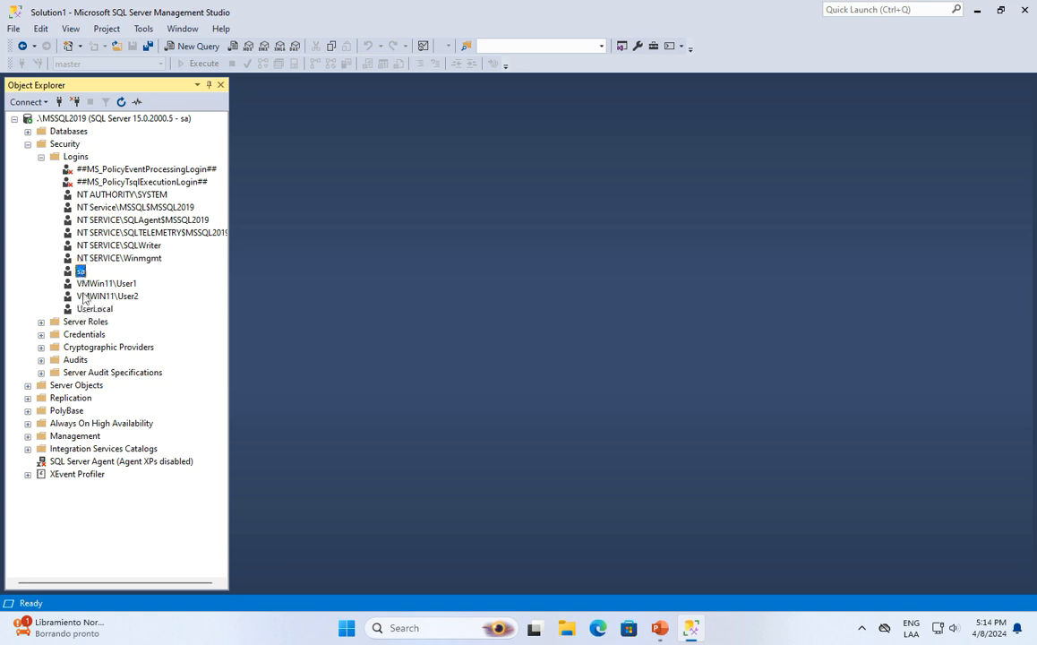
click(90, 309)
click(97, 283)
click(136, 296)
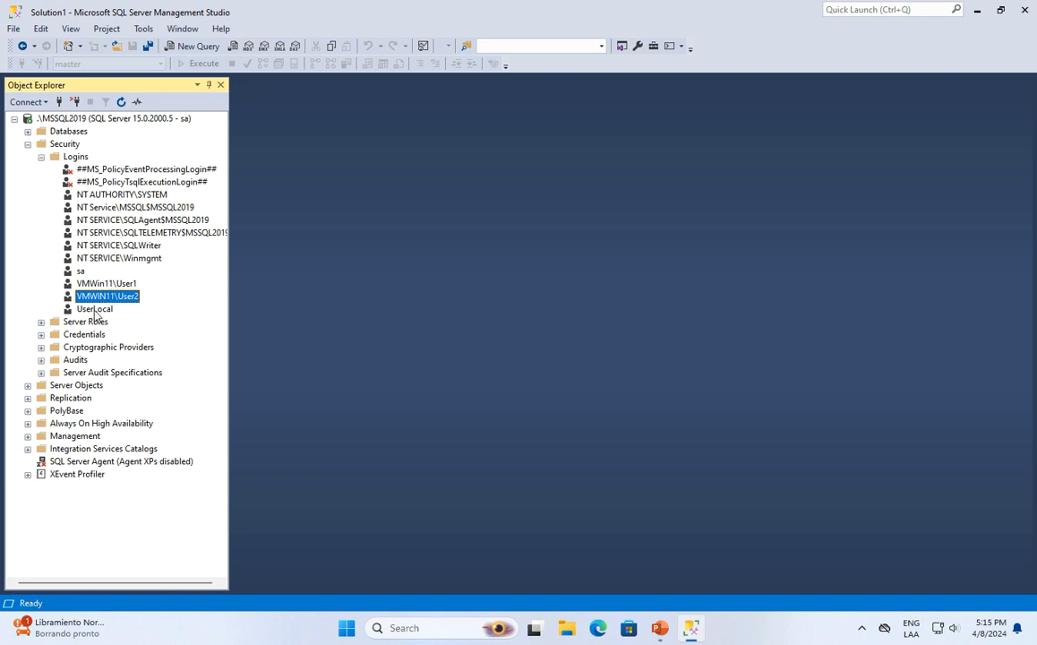
click(95, 309)
Expand miDB's Security > Users and check that UserLocal and VMWIN11\User2 are listed.
click(28, 131)
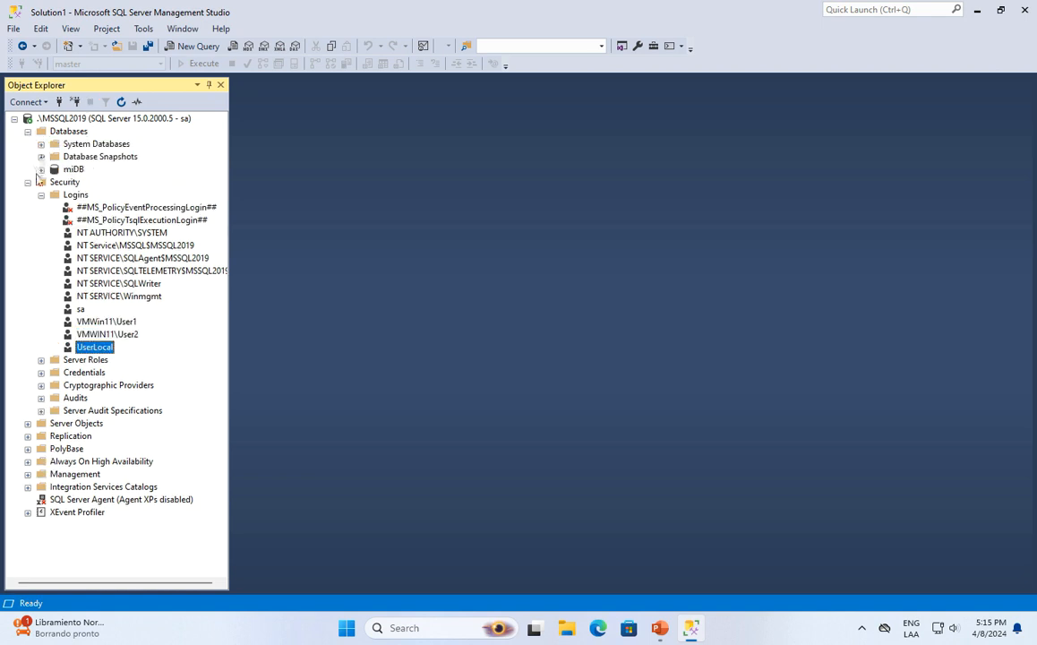
click(41, 169)
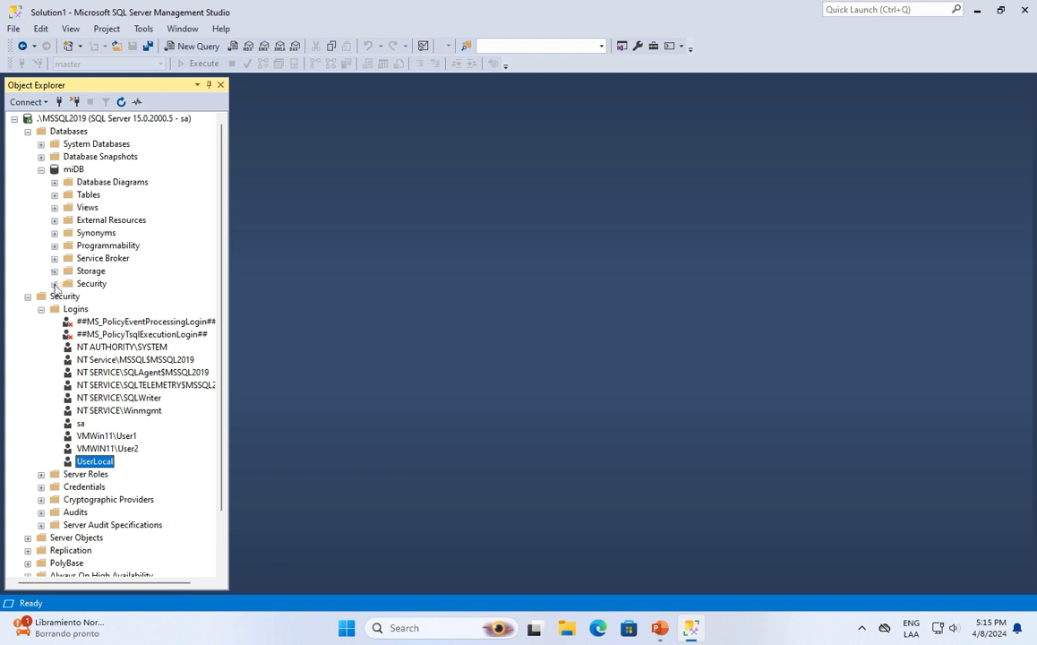
click(54, 284)
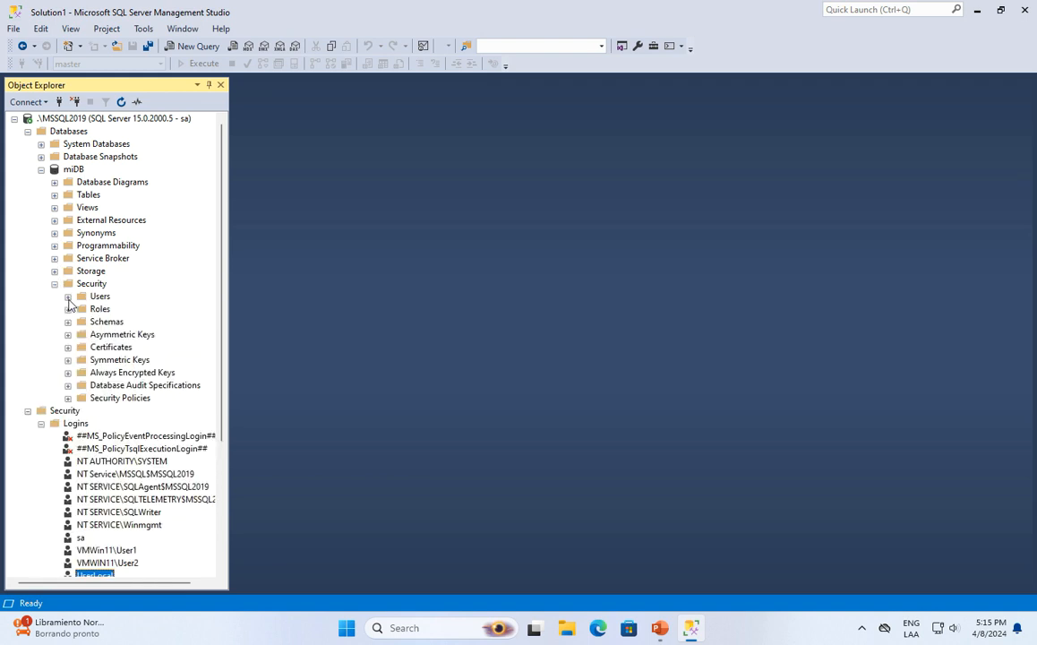
click(68, 296)
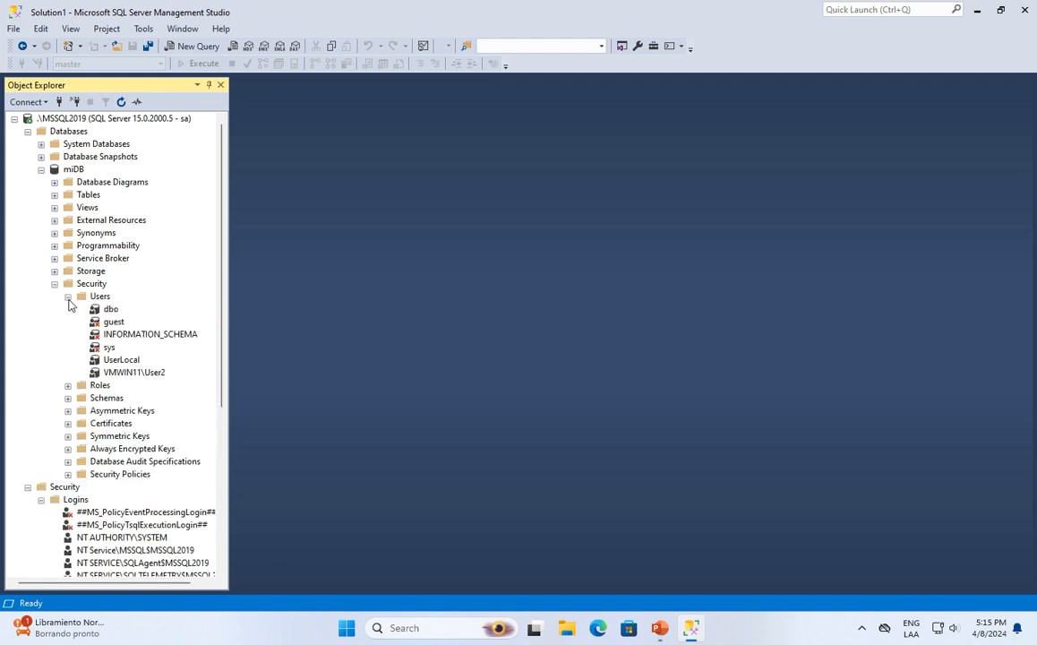
click(130, 363)
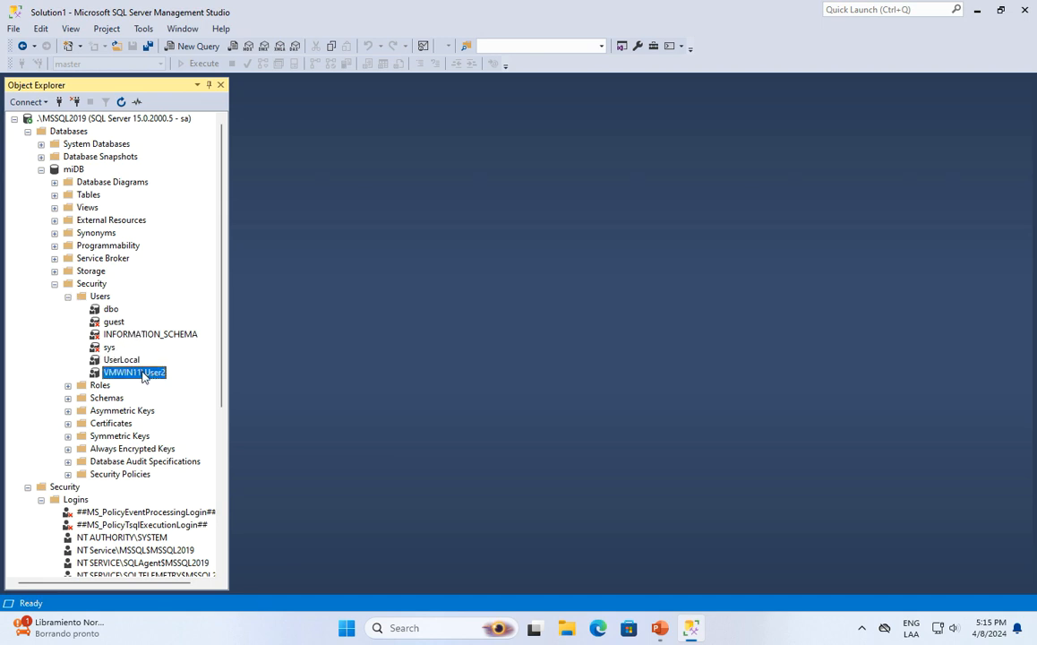
click(138, 373)
scroll(206, 340, down, 2)
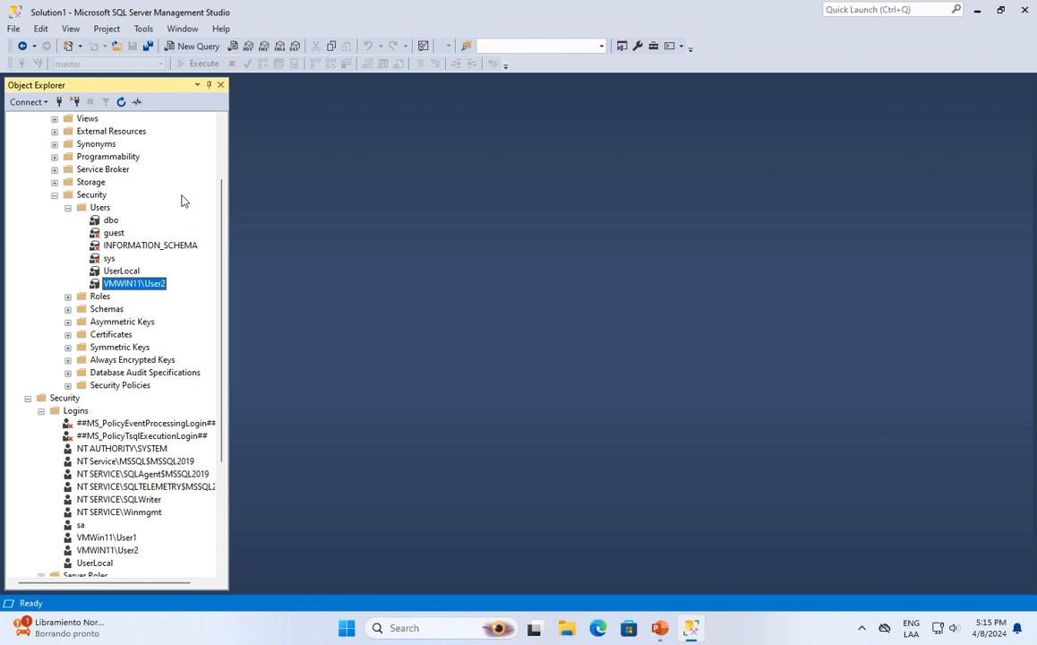
scroll(201, 188, up, 2)
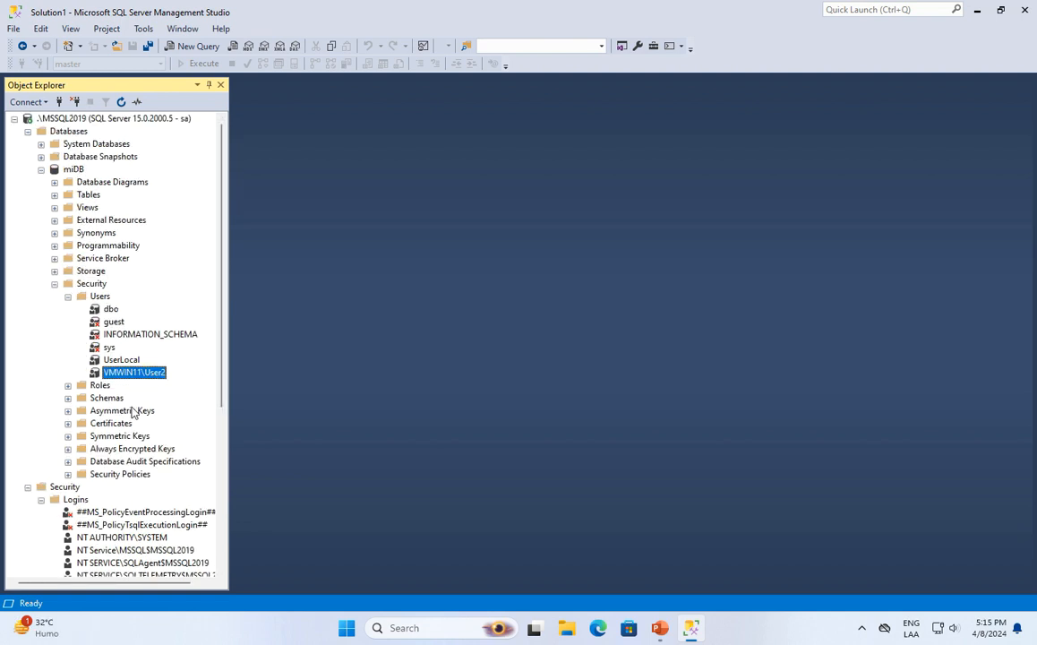
click(112, 362)
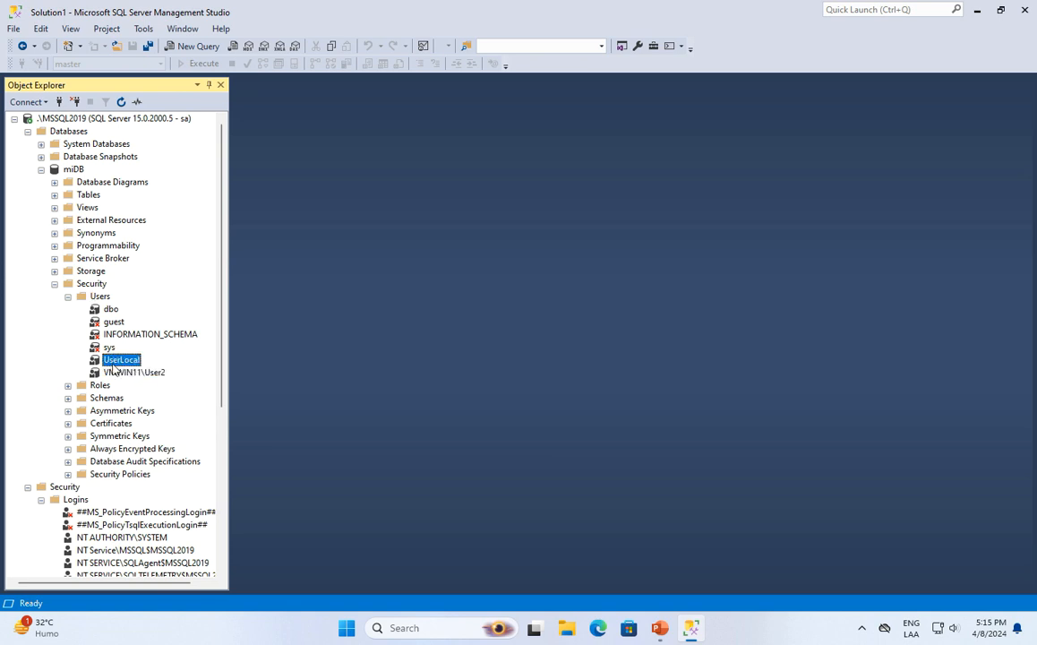